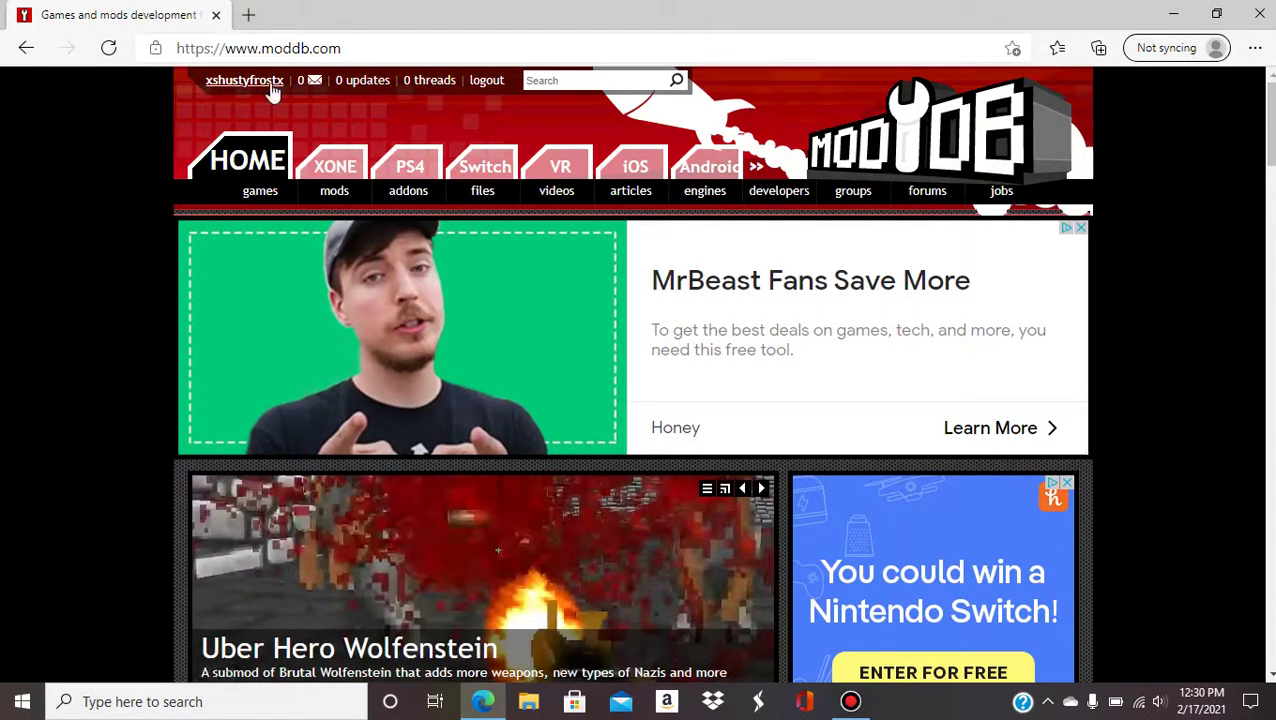
# Step: Filter the ModDB mods list by the game Halo Wars: Definitive Edition
pyautogui.click(343, 192)
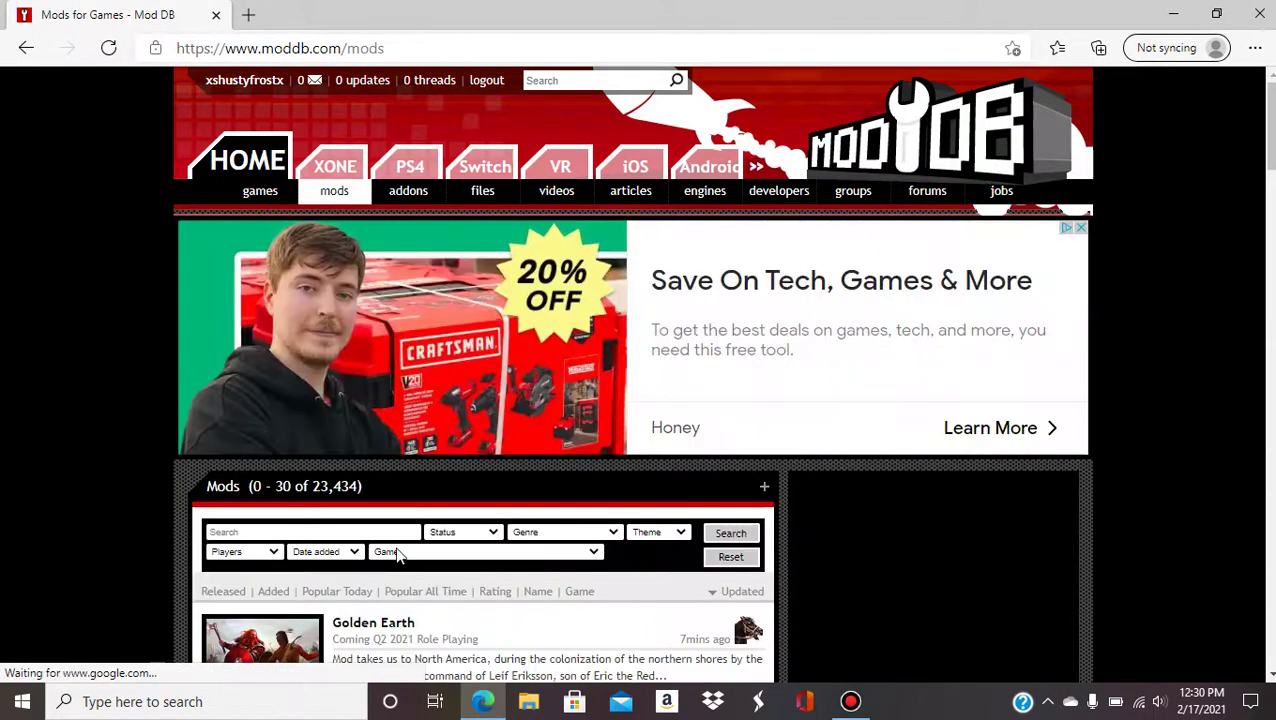
pyautogui.click(450, 551)
pyautogui.scroll(-10, 440, 478)
pyautogui.scroll(-15, 440, 478)
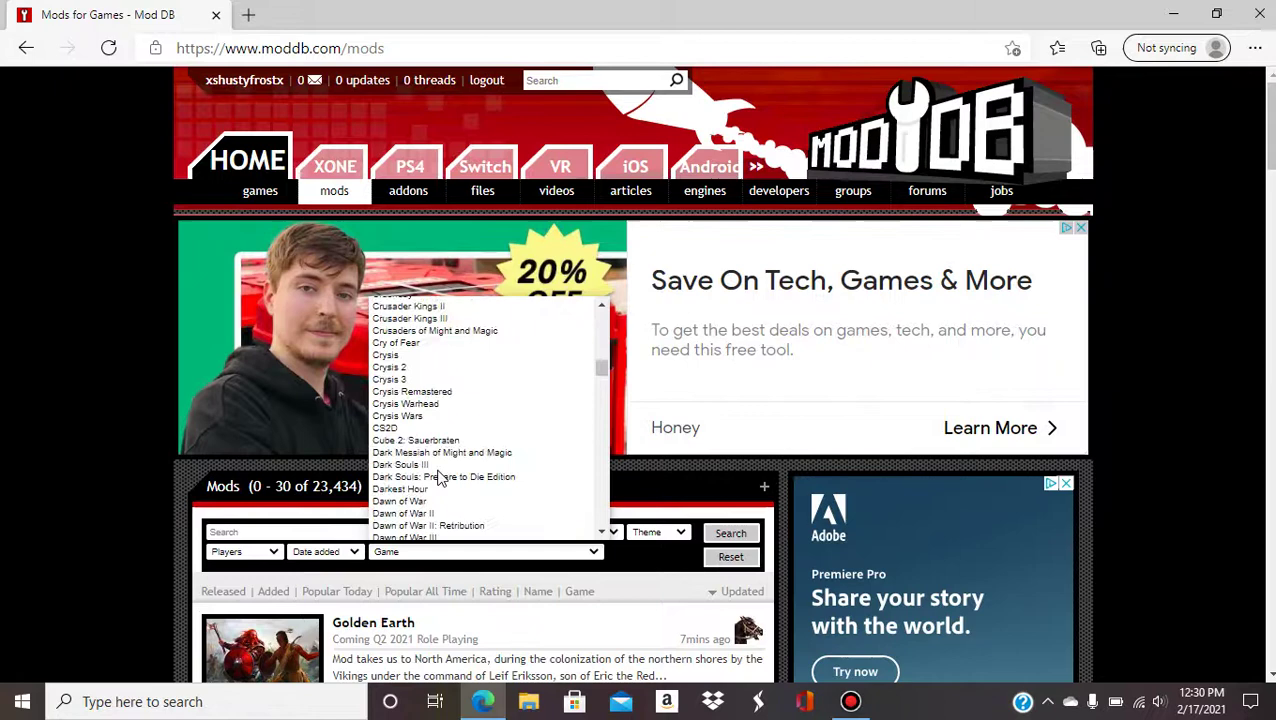
pyautogui.scroll(-10, 440, 478)
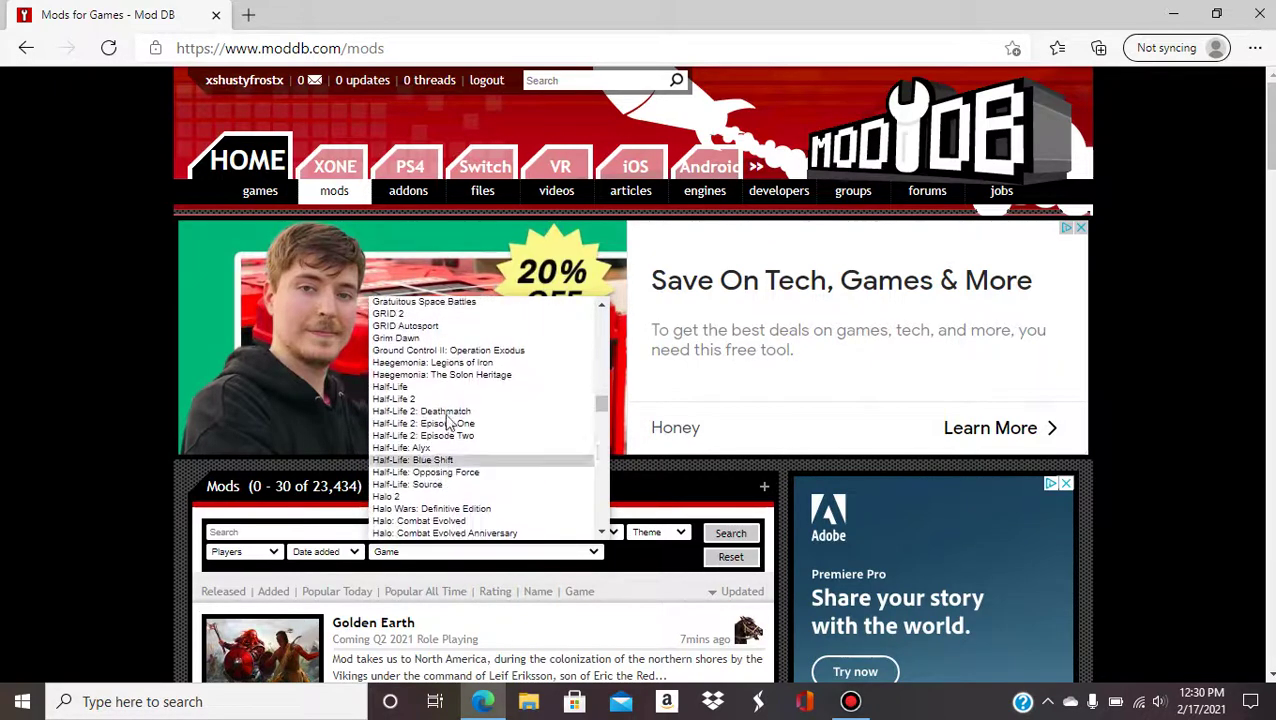
pyautogui.click(458, 509)
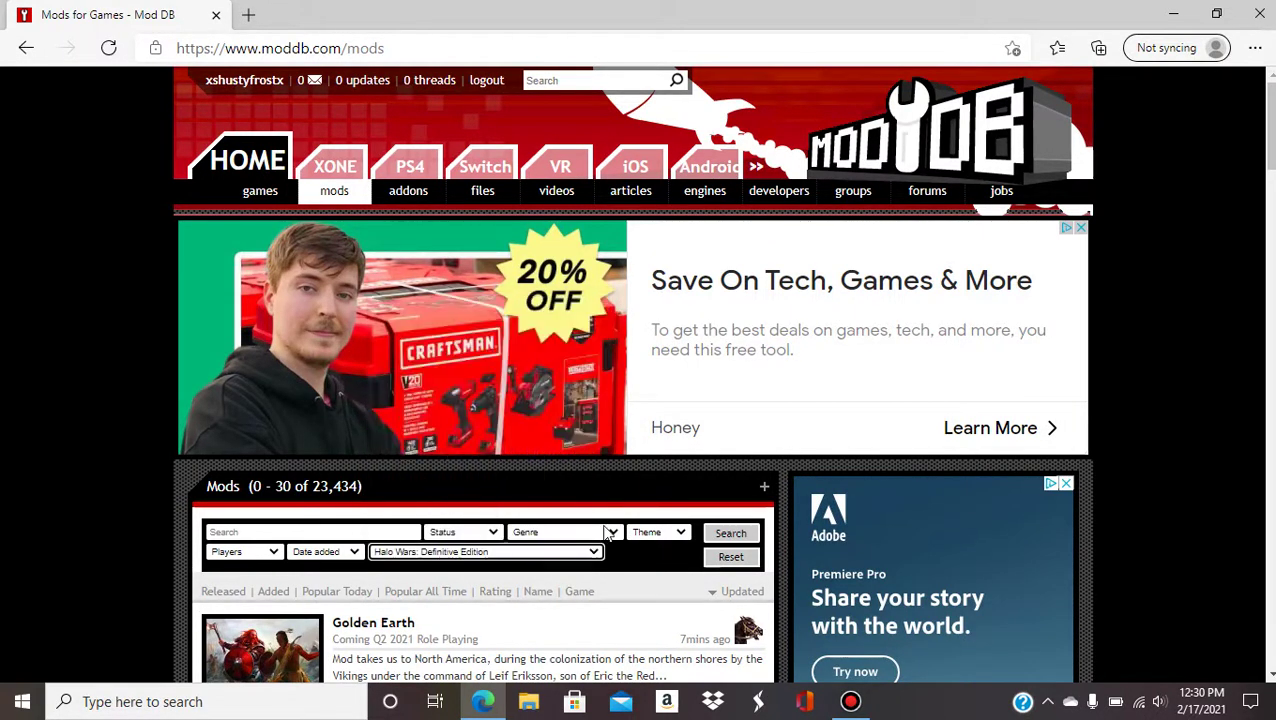
pyautogui.click(708, 537)
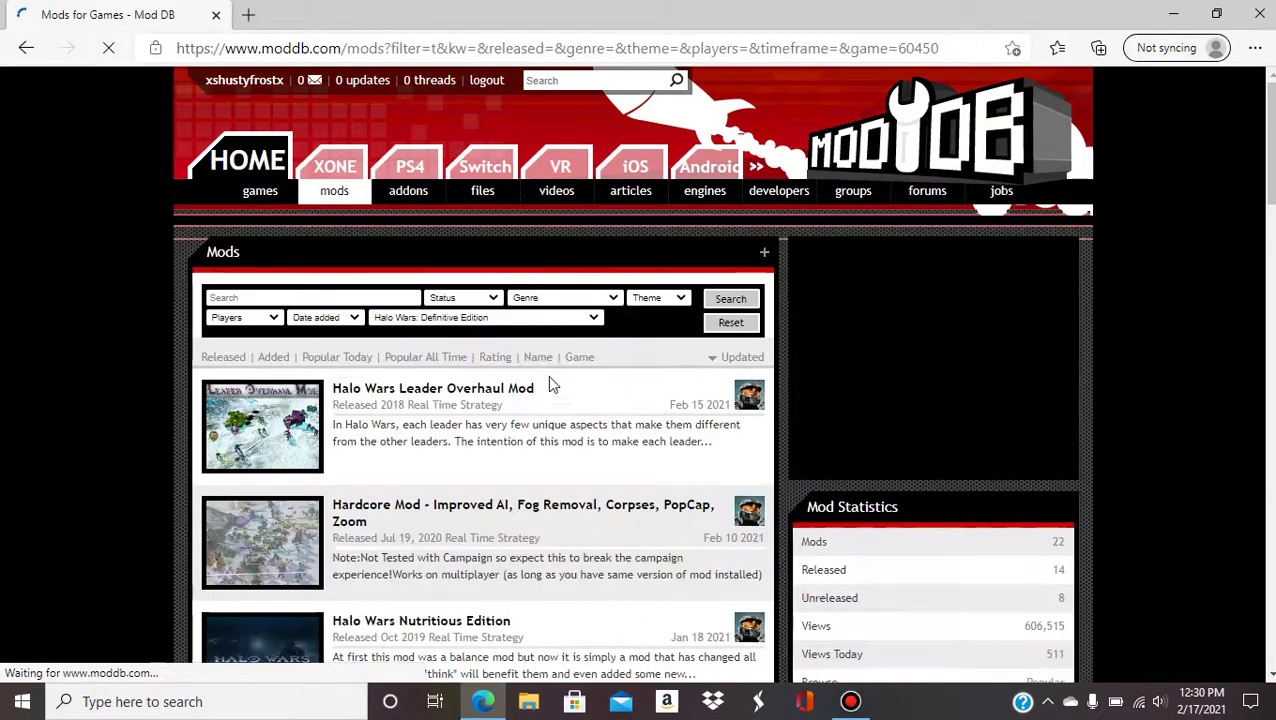
# Step: Look through the filtered mods and open the Halo Wars Nutritious Edition page
pyautogui.scroll(-10, 463, 535)
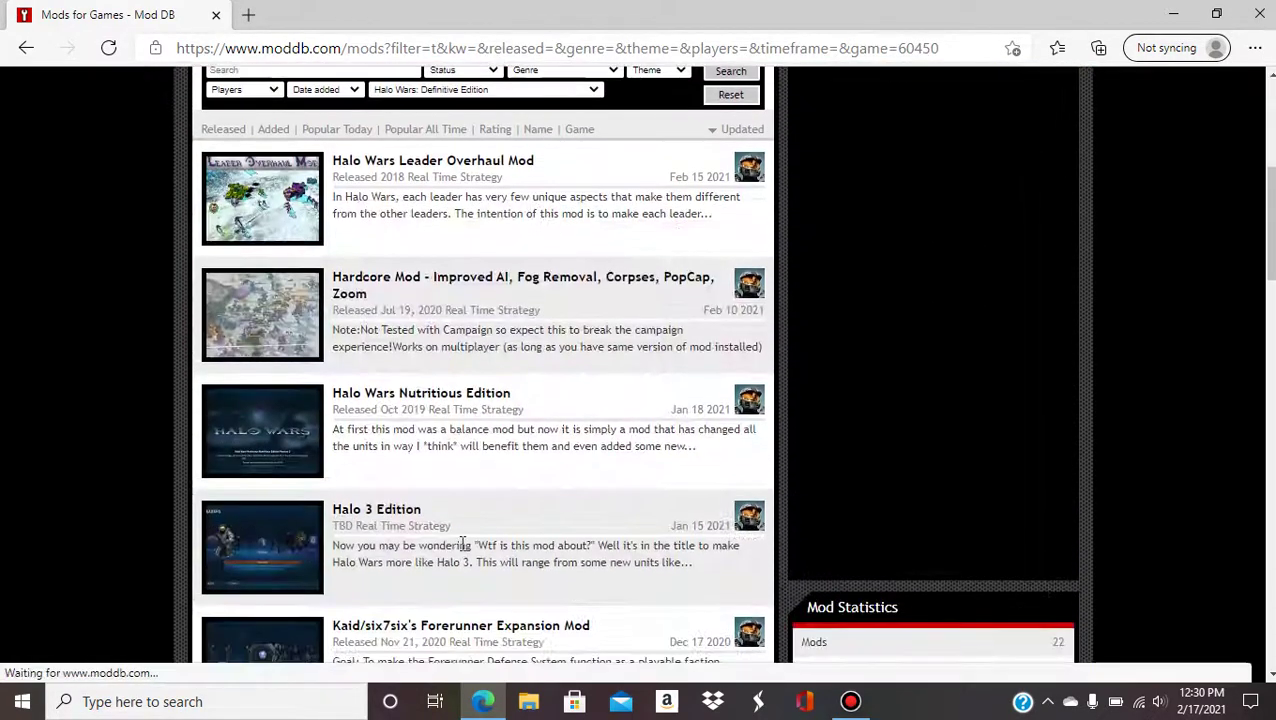
pyautogui.scroll(-5, 461, 524)
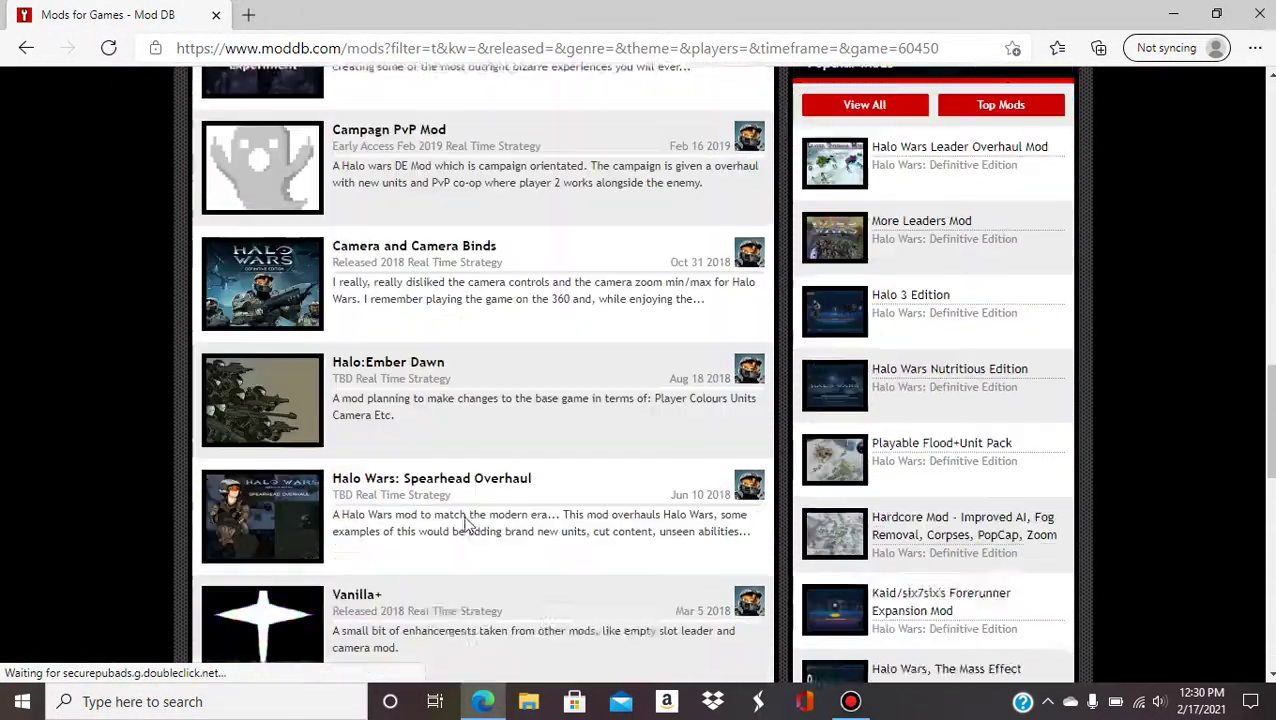
pyautogui.scroll(15, 468, 525)
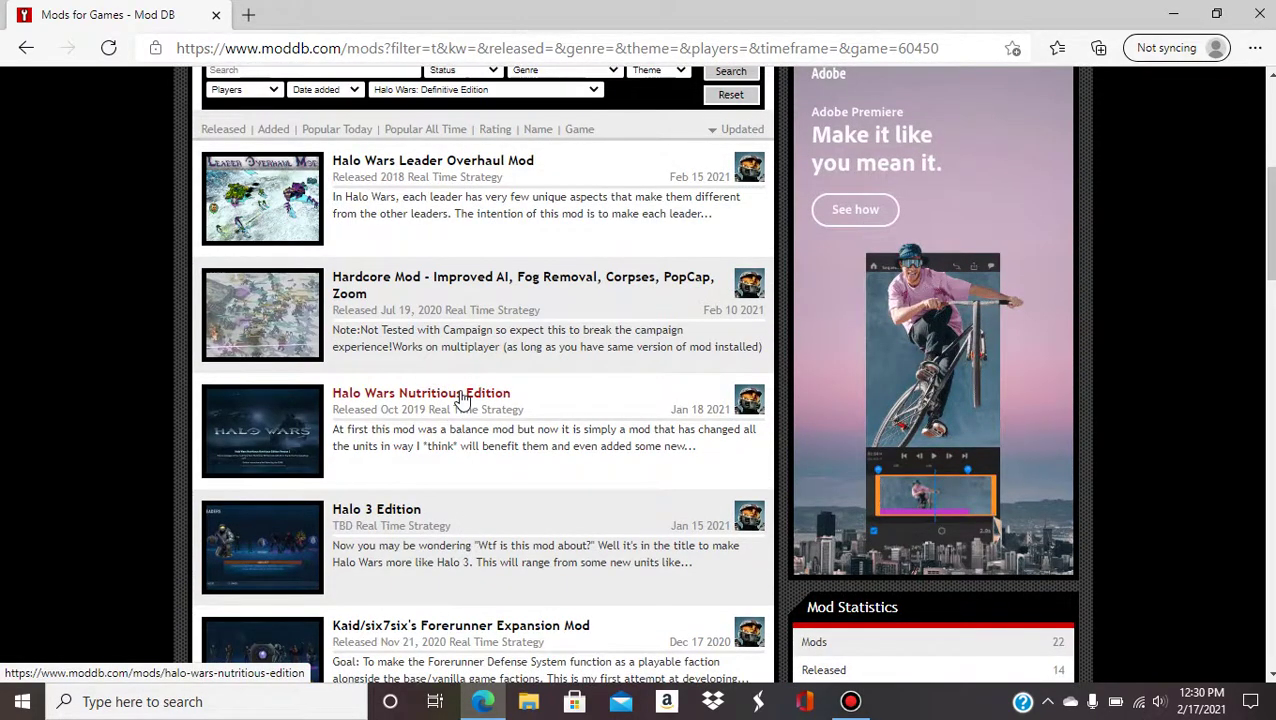
pyautogui.click(461, 395)
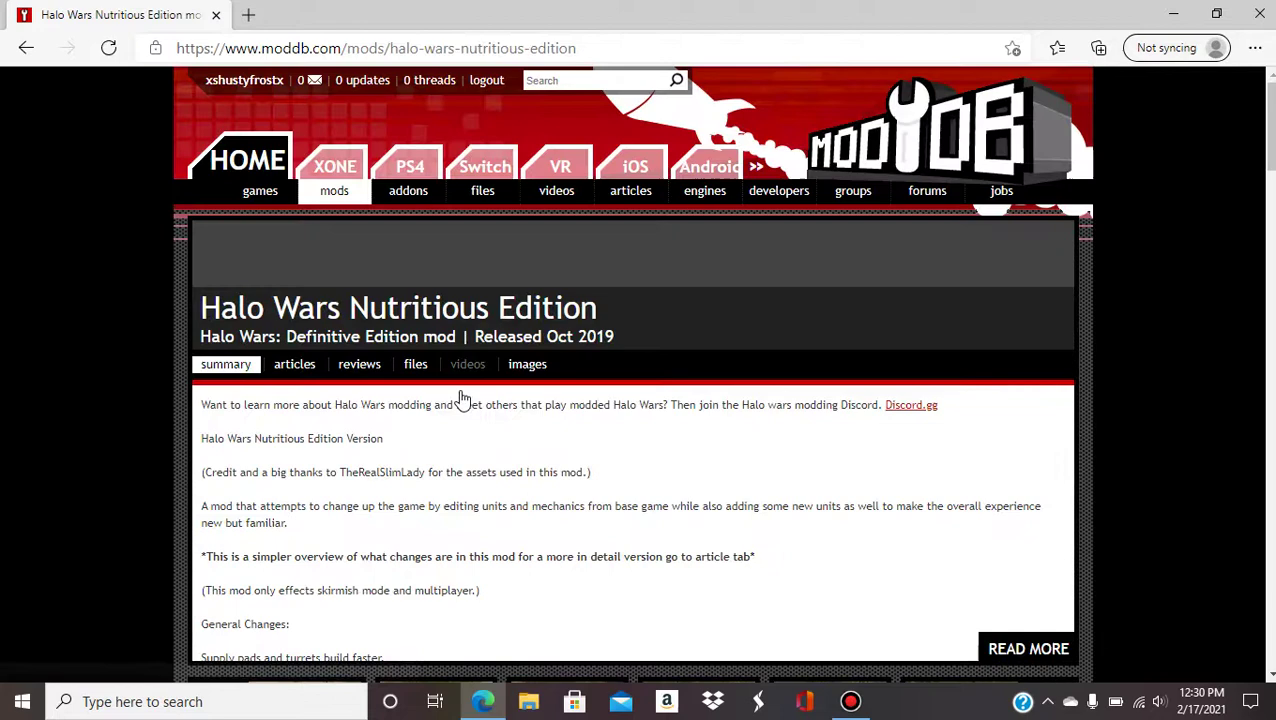
# Step: Browse the screenshots in the Nutritious Edition mod's image strip
pyautogui.scroll(-5, 362, 295)
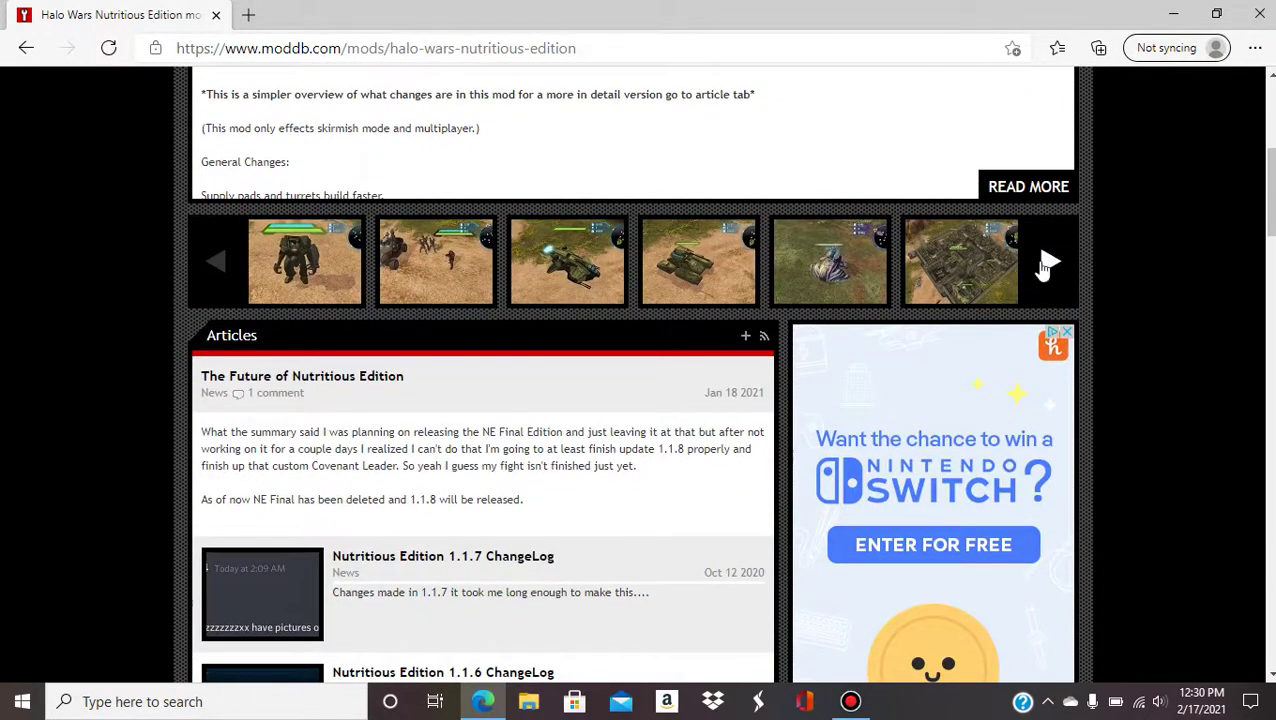
pyautogui.click(1045, 262)
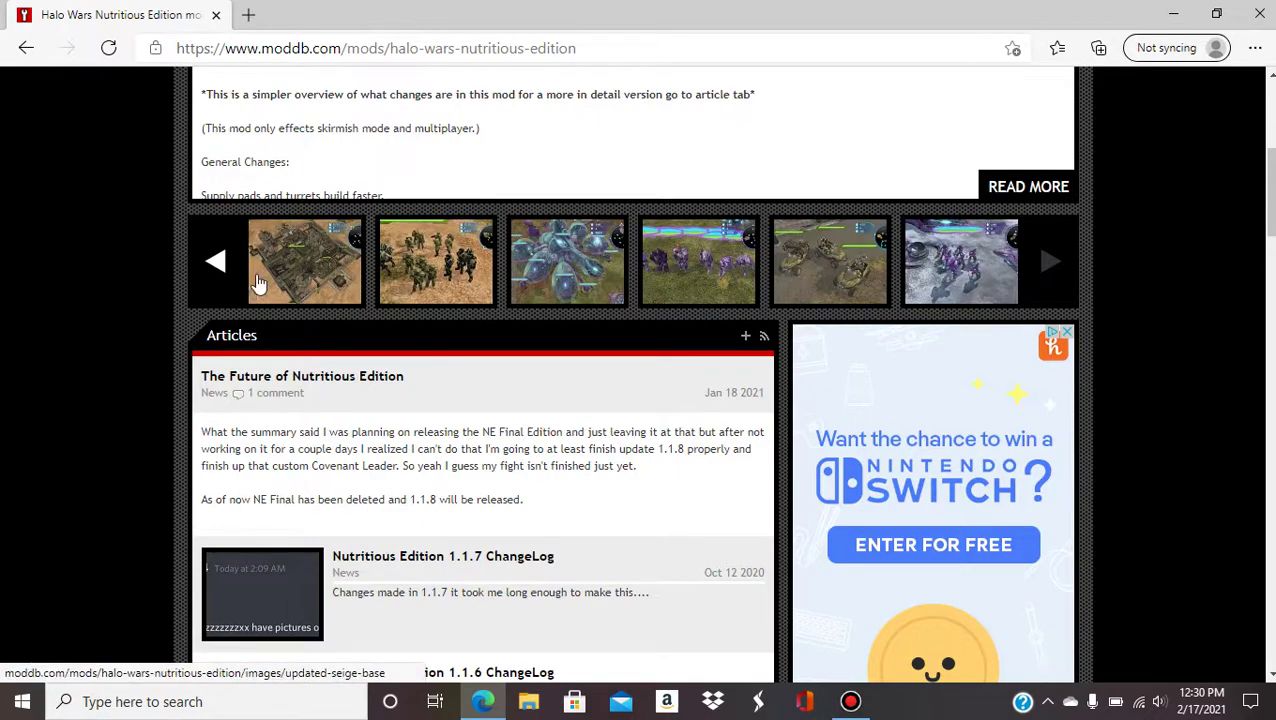
pyautogui.click(213, 261)
pyautogui.scroll(5, 385, 284)
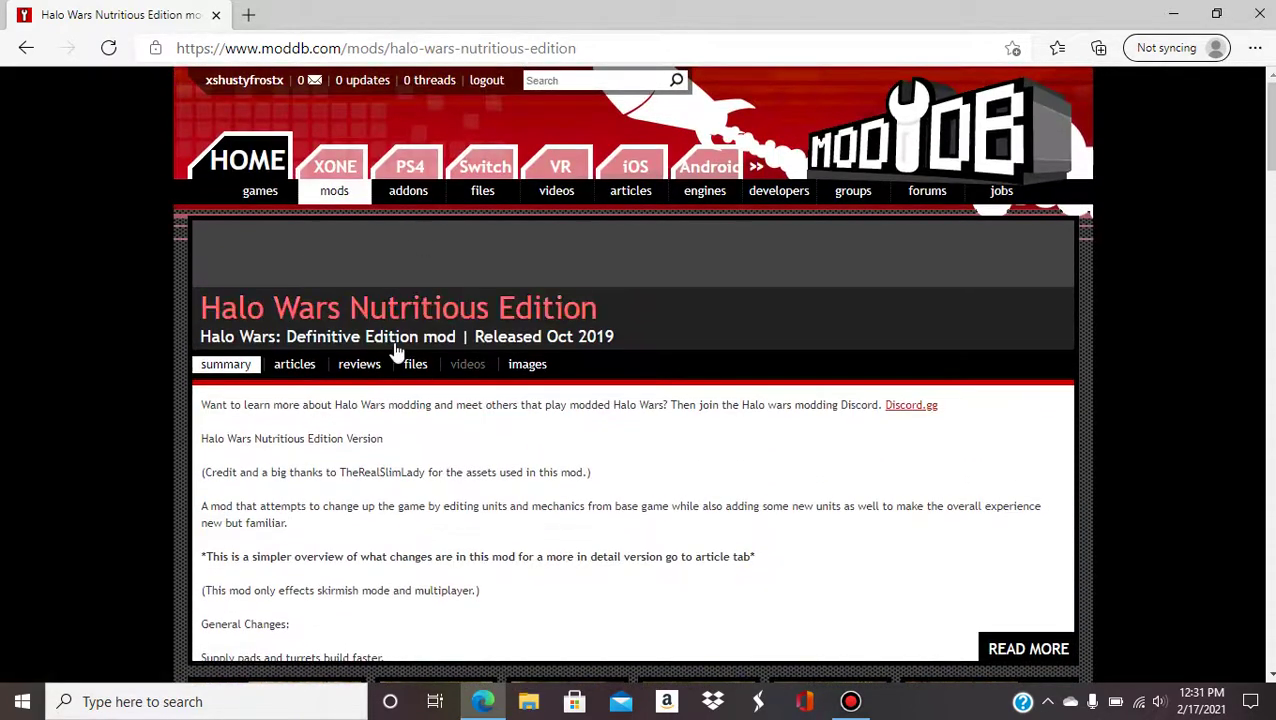
# Step: Open the Halo Wars Nutritious Edition 1.1.8 entry from the mod's files
pyautogui.click(415, 366)
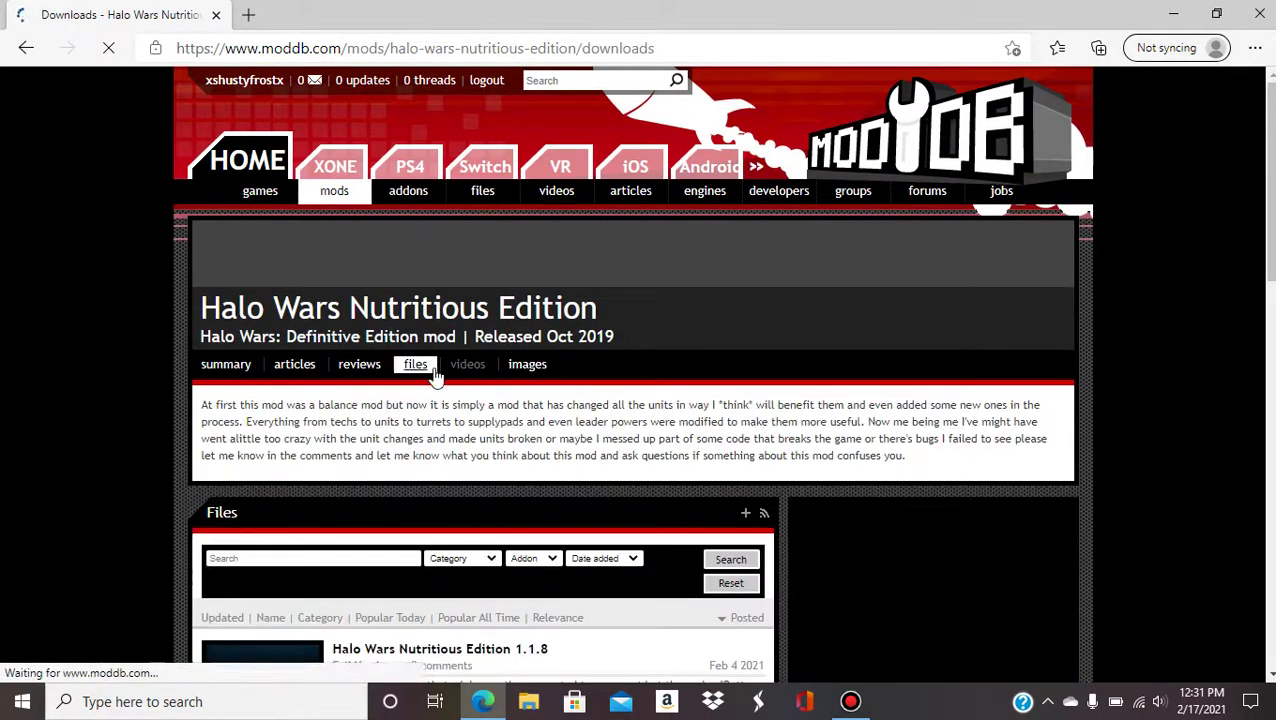
pyautogui.scroll(-5, 440, 350)
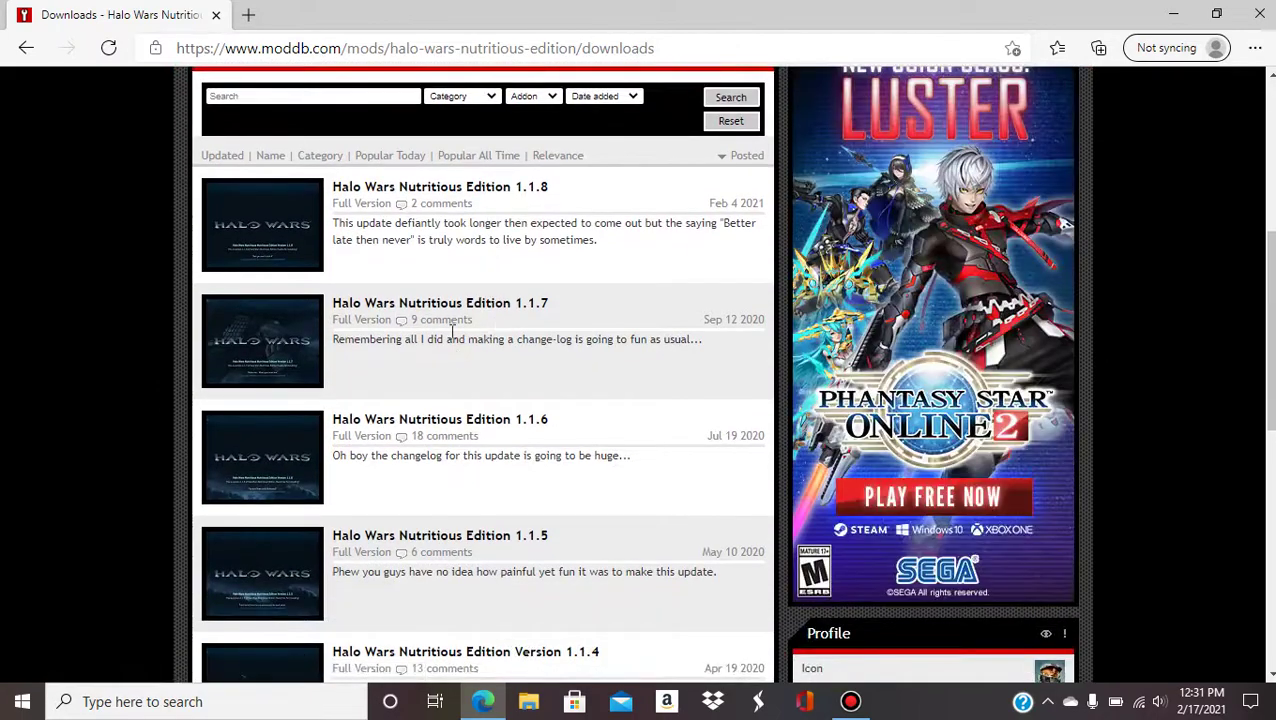
pyautogui.click(437, 188)
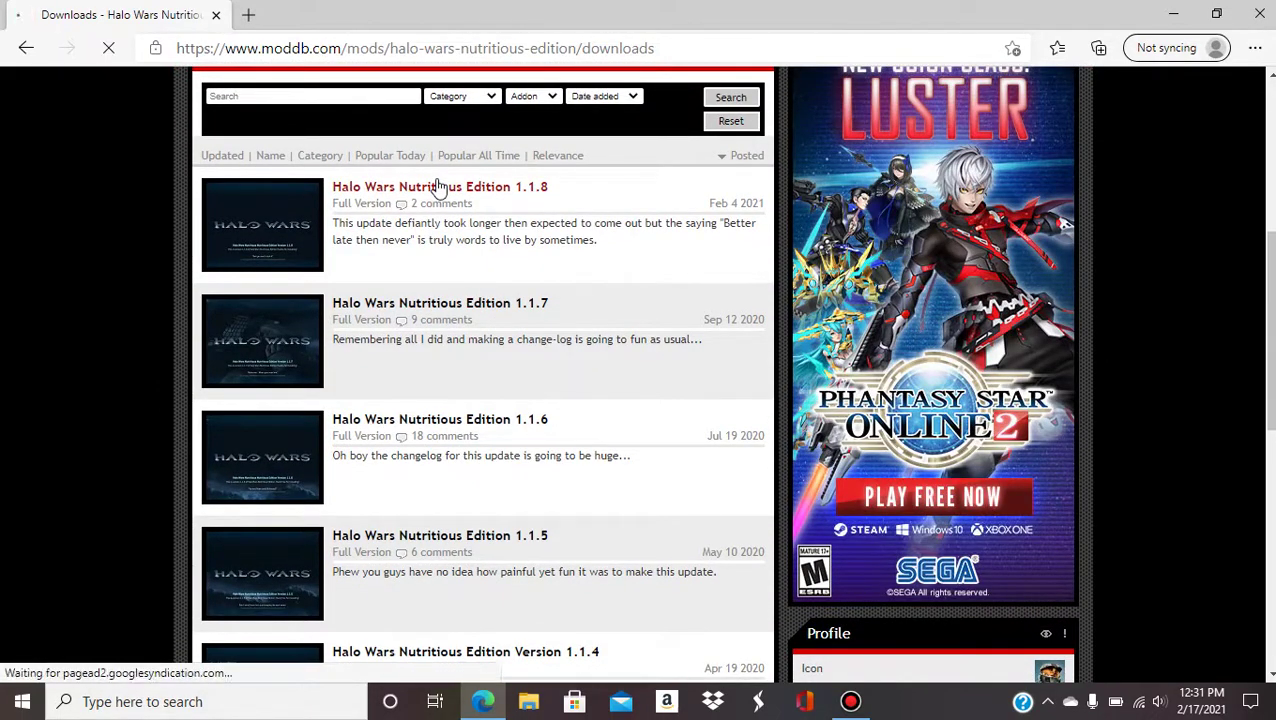
# Step: Download HW_Nutritious_Edition_Version_1.1.8.rar, skipping the advertisement and dismissing the download pop-up
pyautogui.scroll(-3, 435, 443)
pyautogui.scroll(-2, 435, 443)
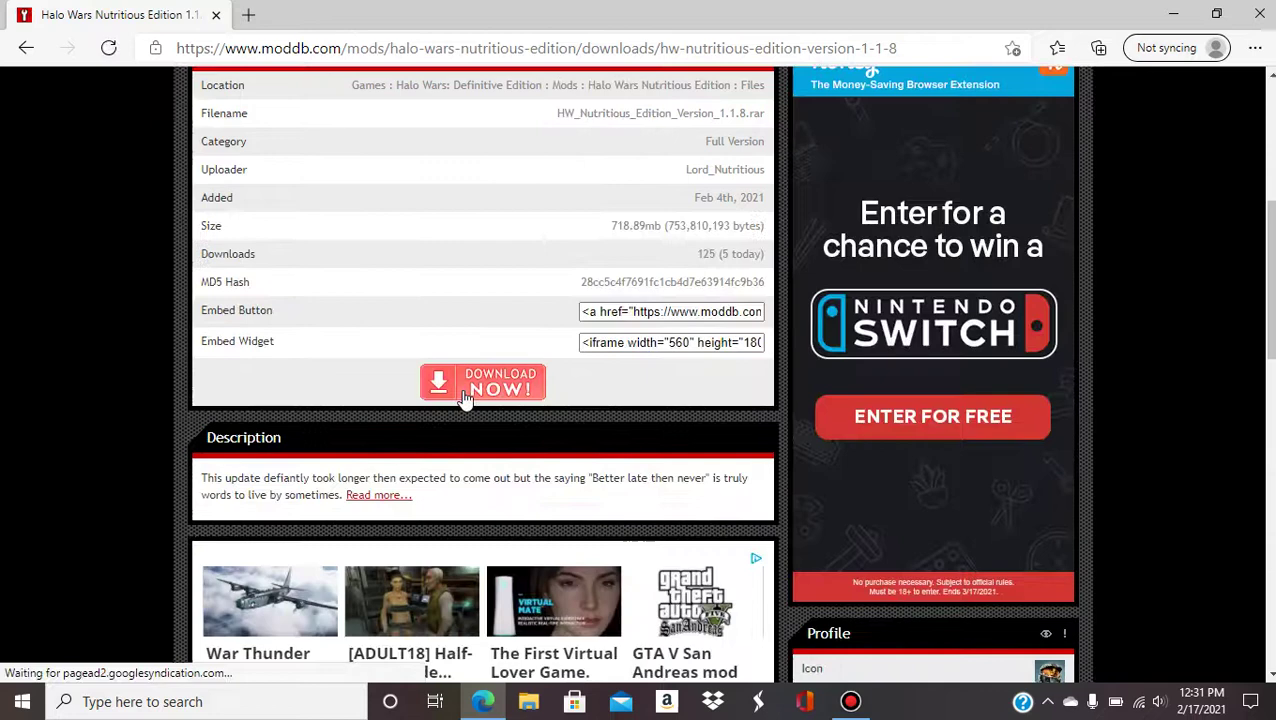
pyautogui.click(472, 384)
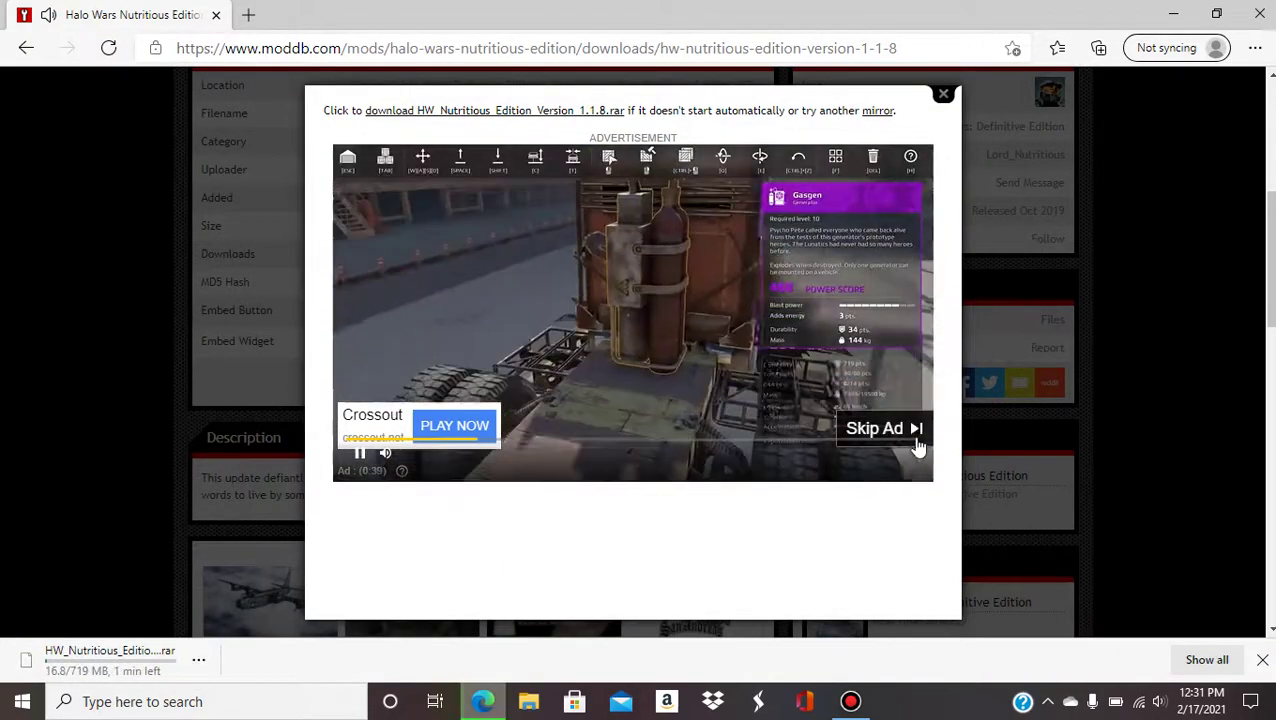
pyautogui.click(910, 434)
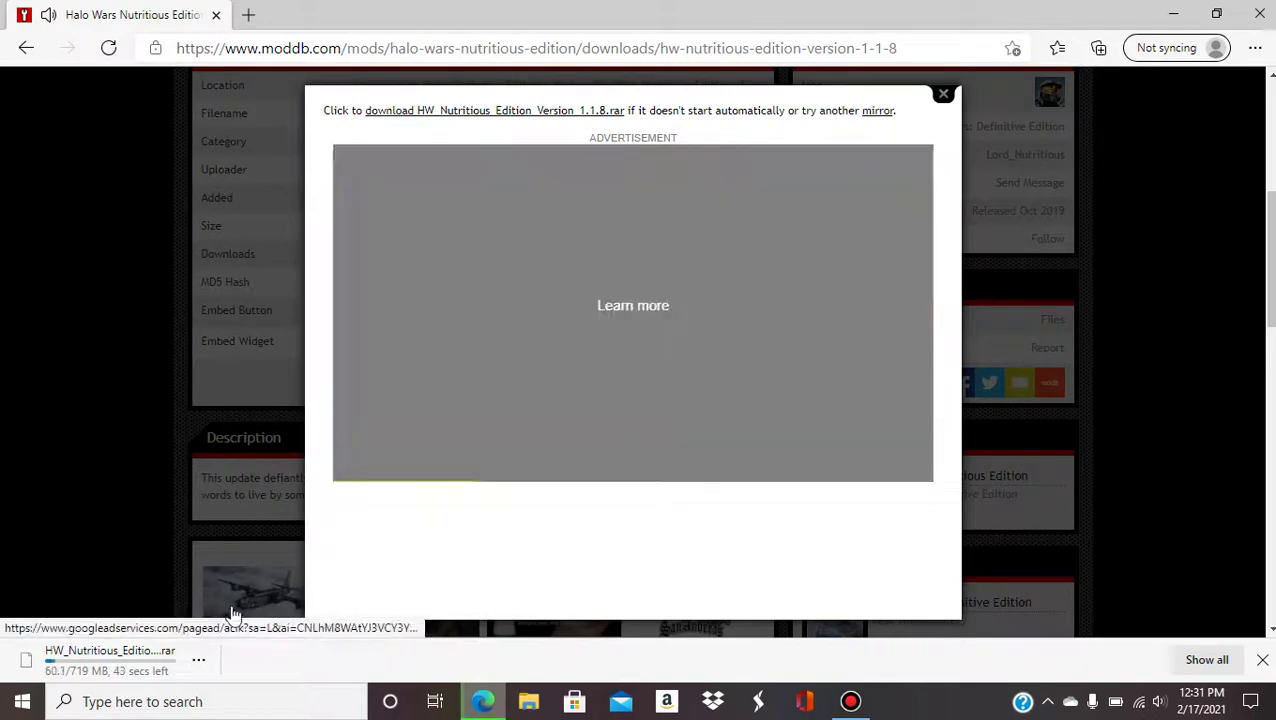
pyautogui.scroll(4, 612, 470)
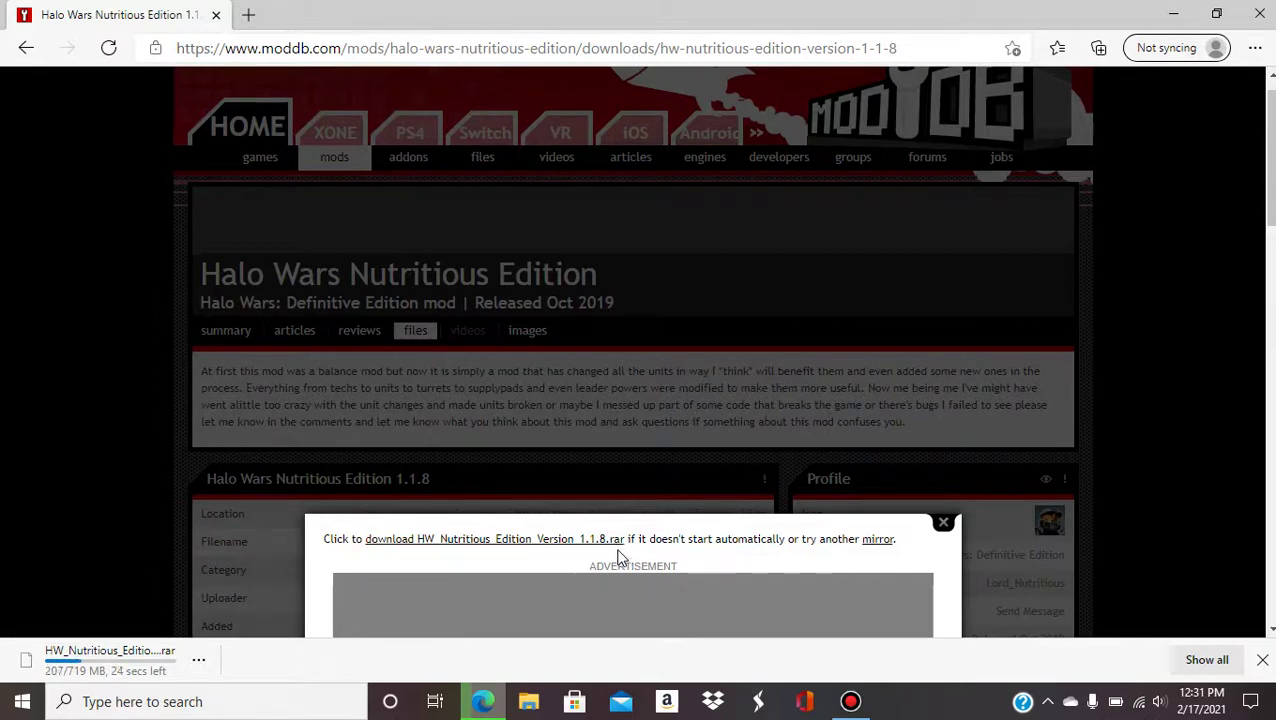
pyautogui.click(942, 522)
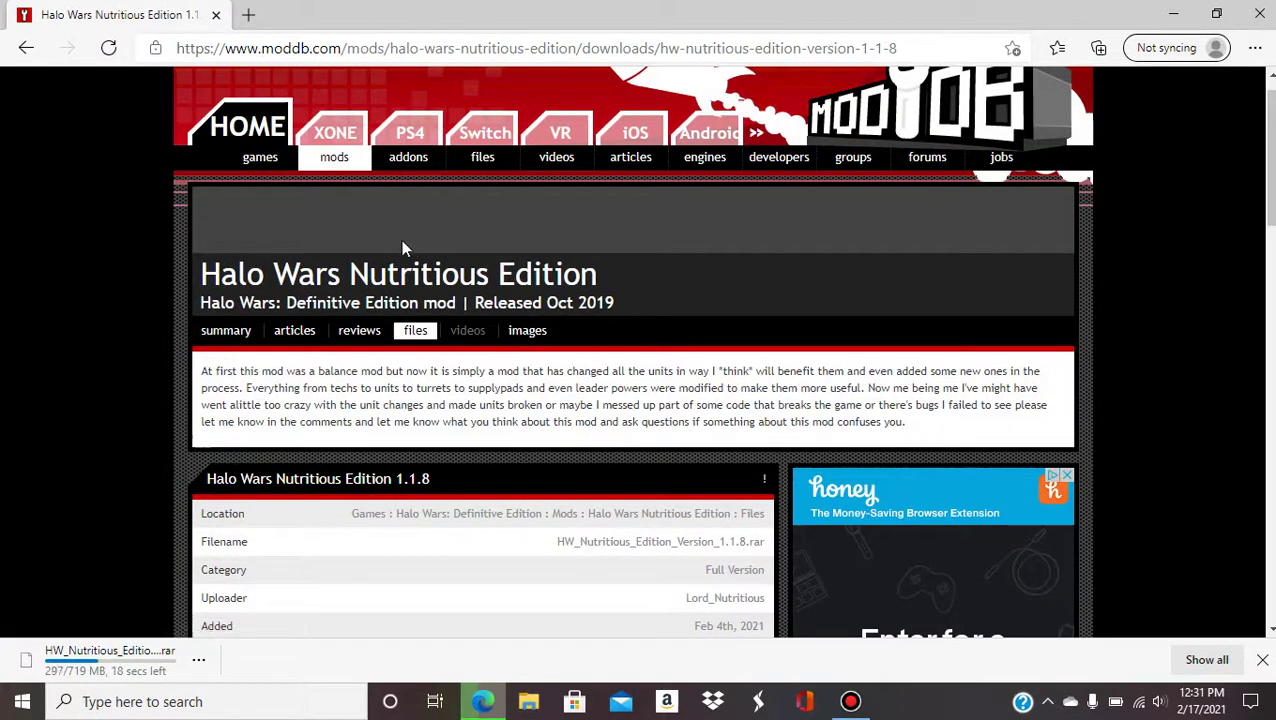
# Step: Go to Google and search for winzip
pyautogui.click(250, 48)
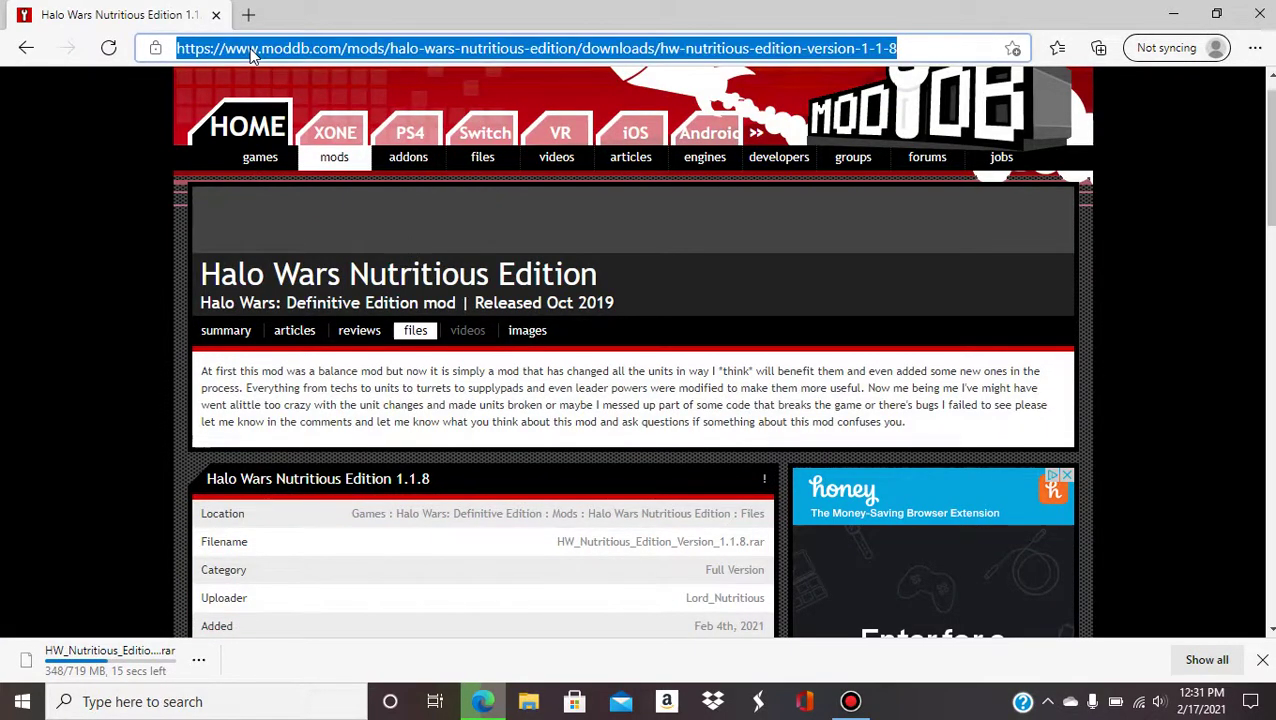
pyautogui.write('goo')
pyautogui.press('Return')
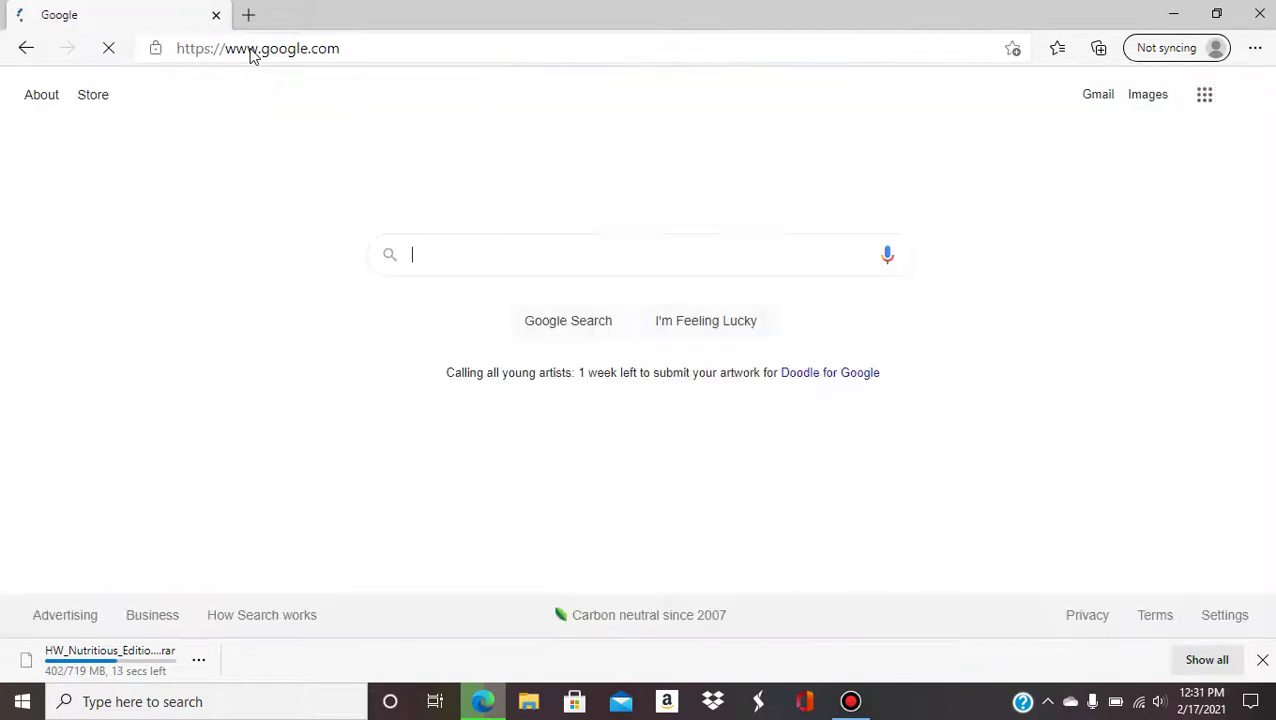
pyautogui.write('wi')
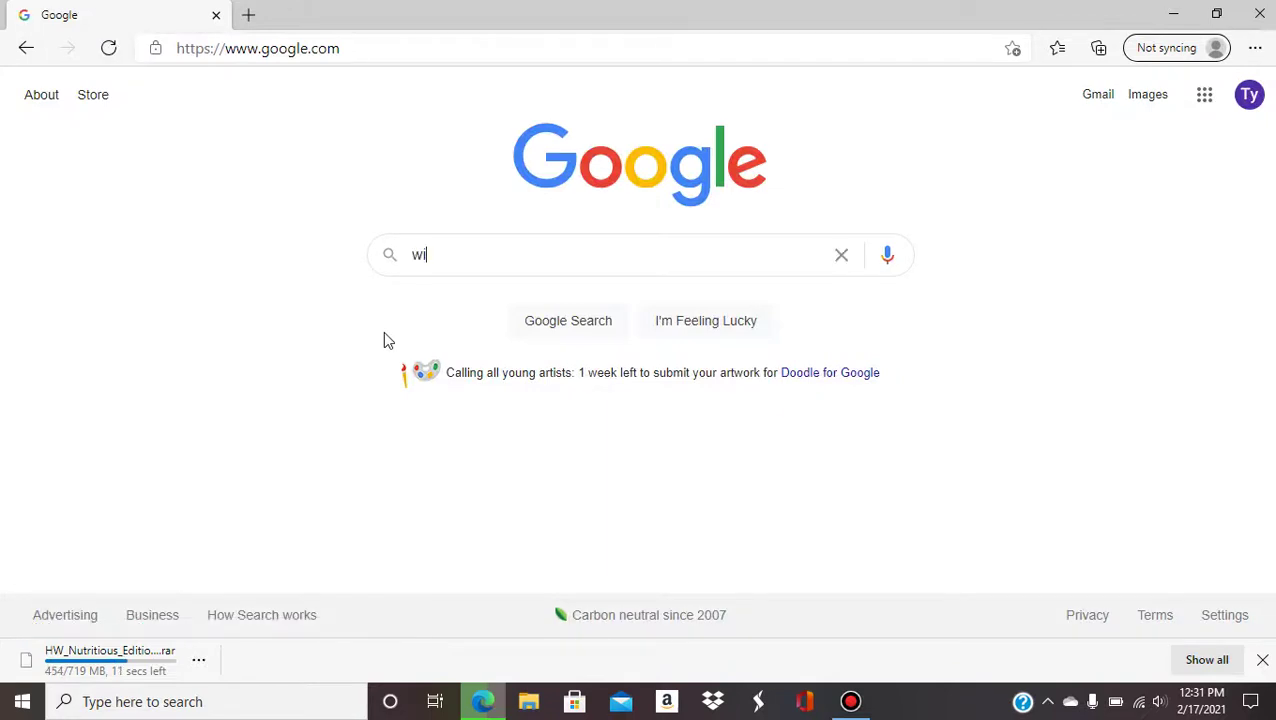
pyautogui.write('nzip')
pyautogui.press('Return')
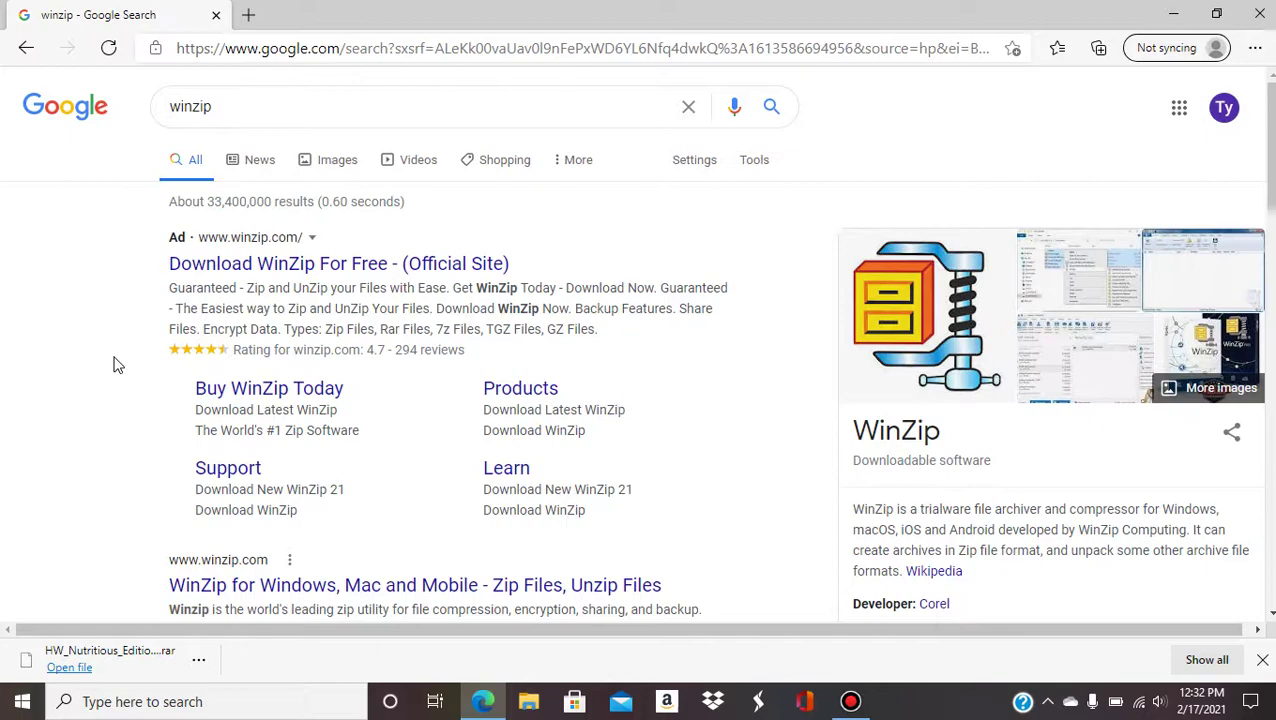
# Step: Close the browser, minimize the Bandicam window and switch to File Explorer
pyautogui.click(1260, 14)
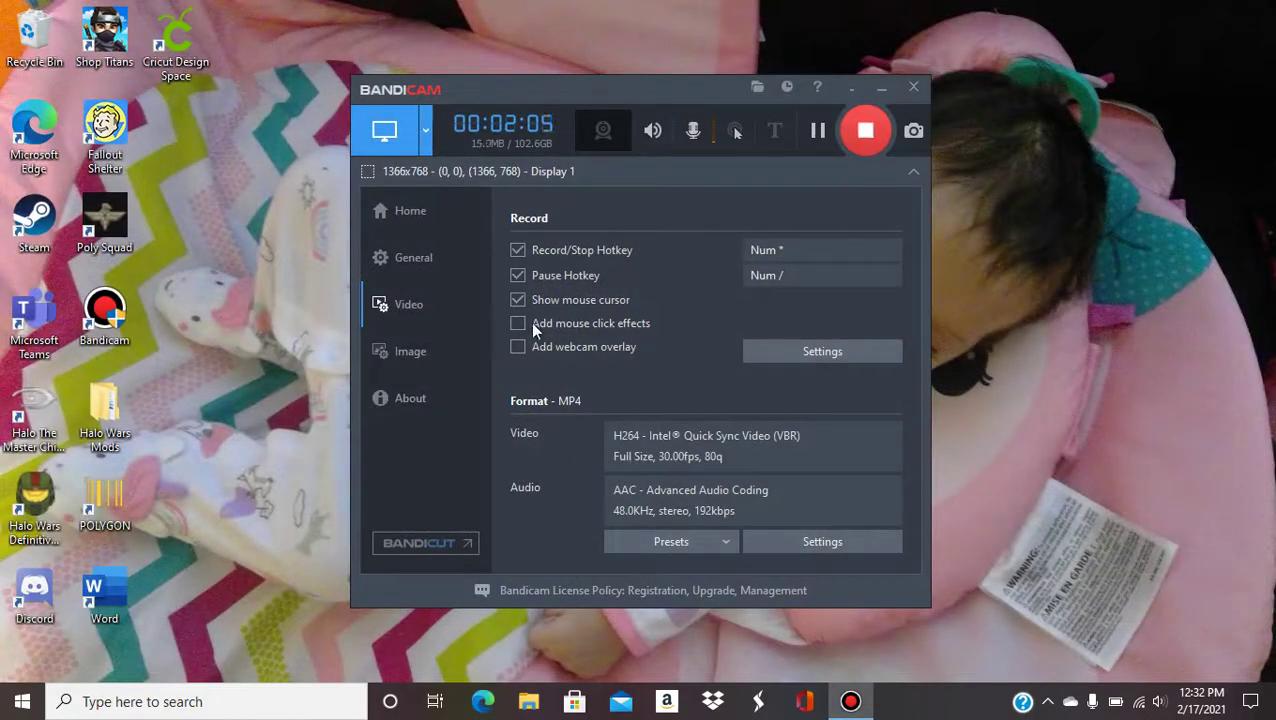
pyautogui.click(881, 88)
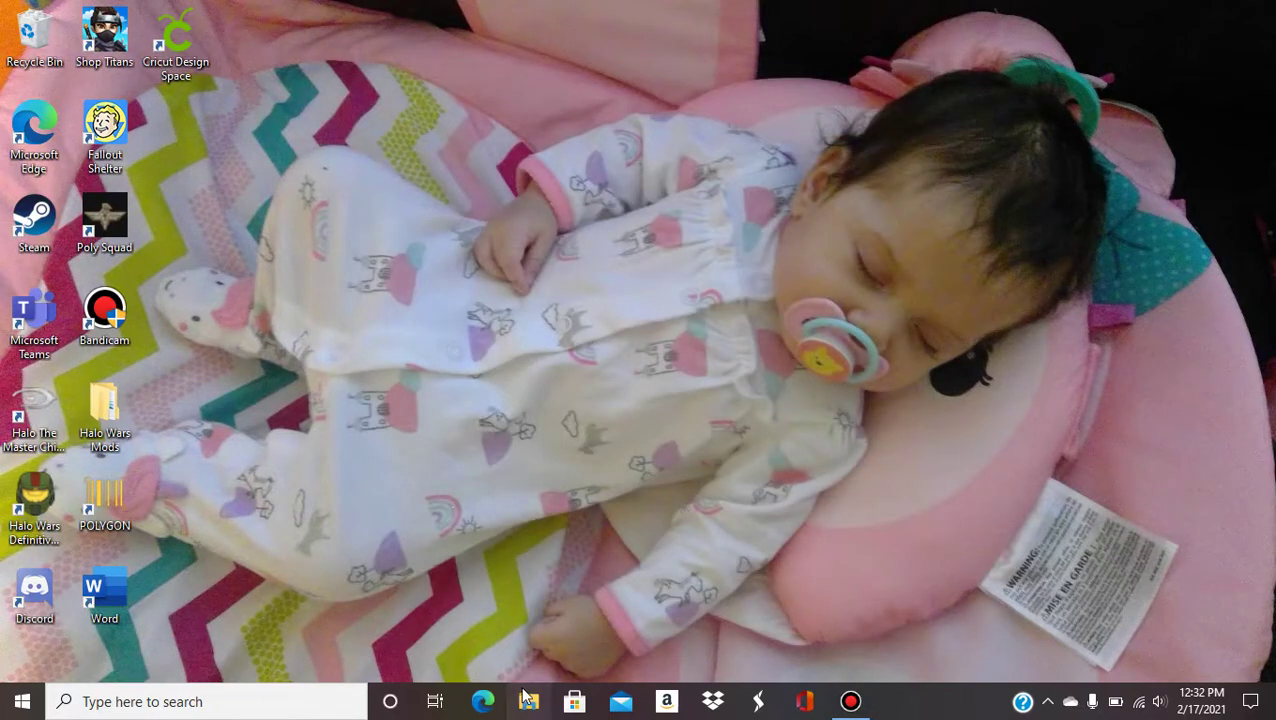
pyautogui.click(528, 701)
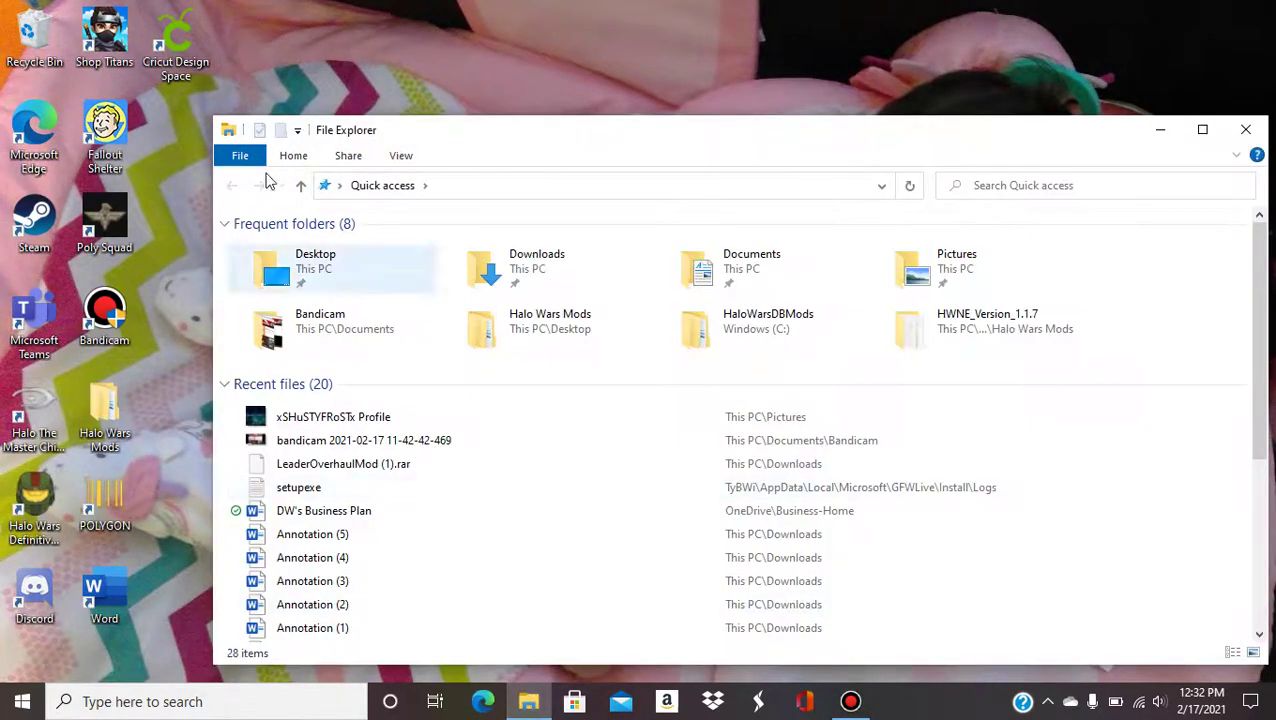
# Step: Go to This PC and open the Windows (C:) drive
pyautogui.click(331, 191)
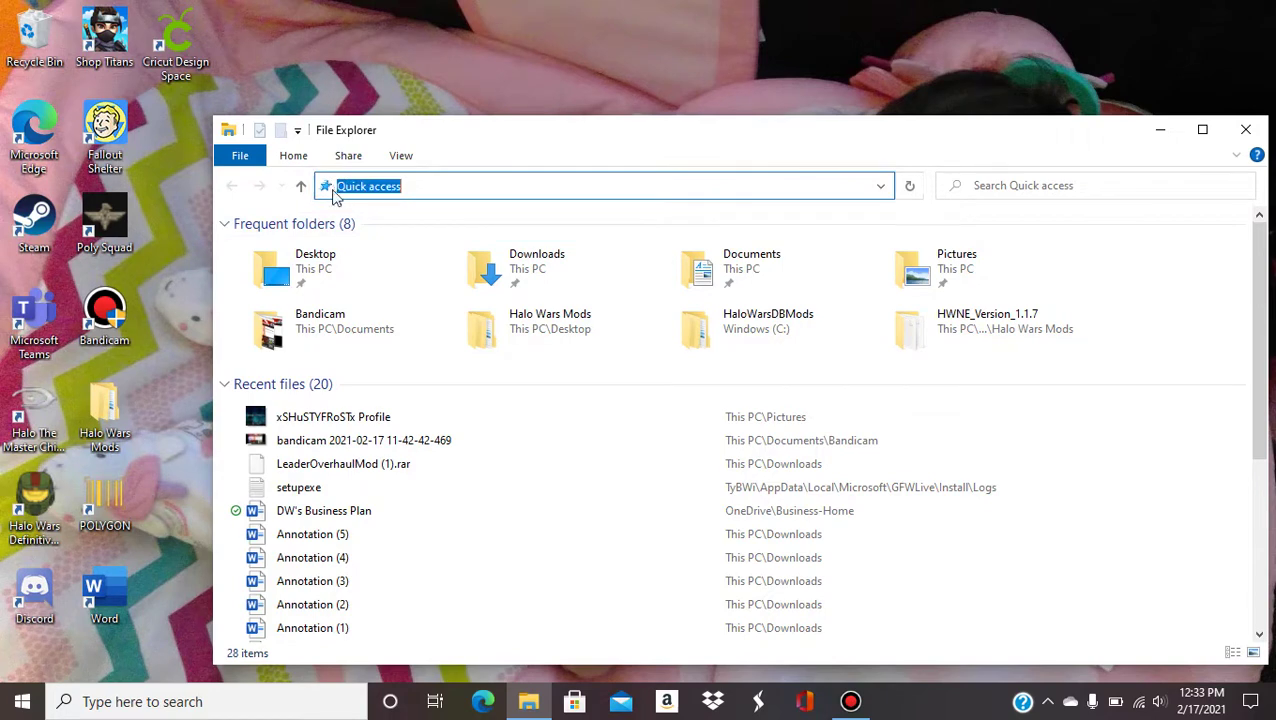
pyautogui.click(355, 214)
pyautogui.click(340, 187)
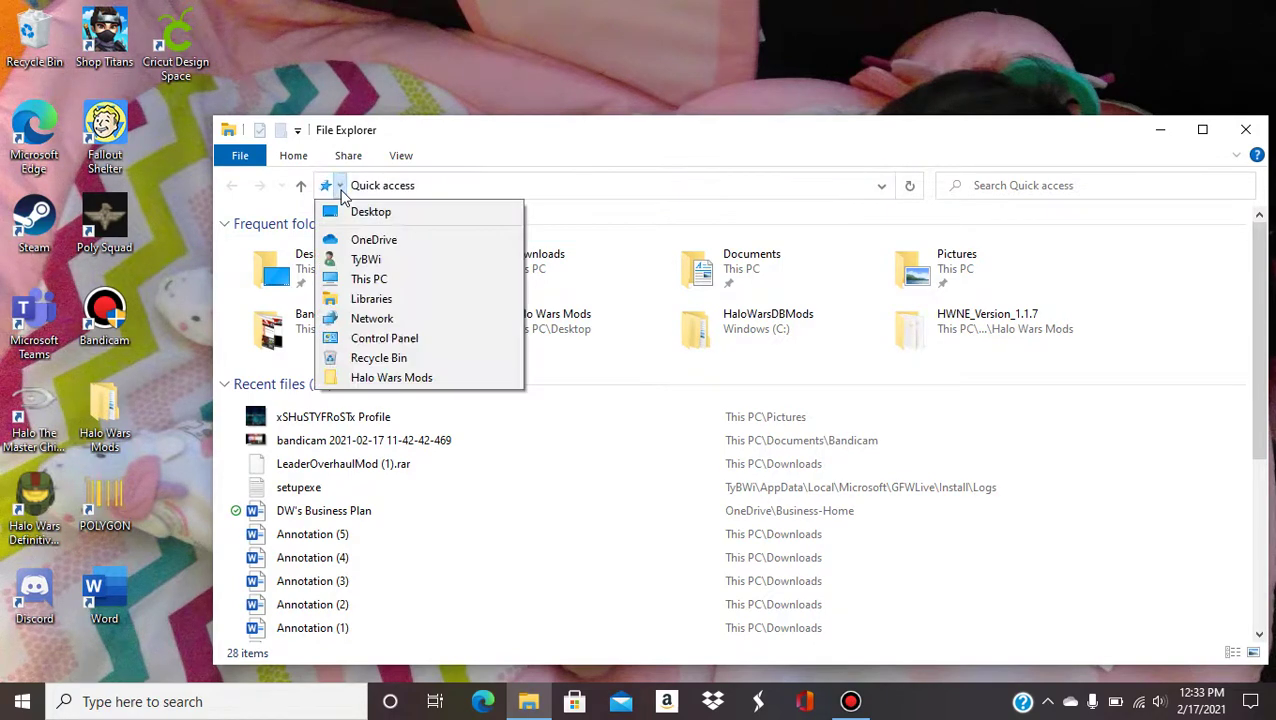
pyautogui.click(369, 279)
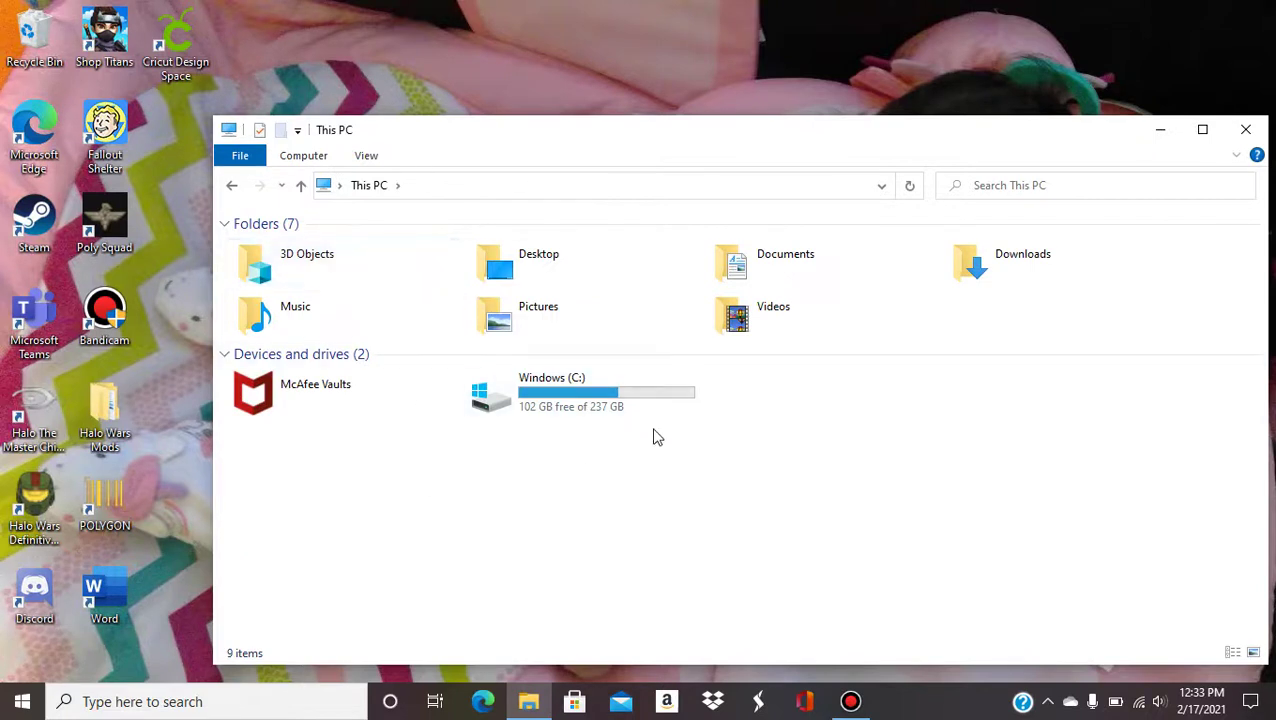
pyautogui.click(607, 414)
pyautogui.doubleClick(607, 414)
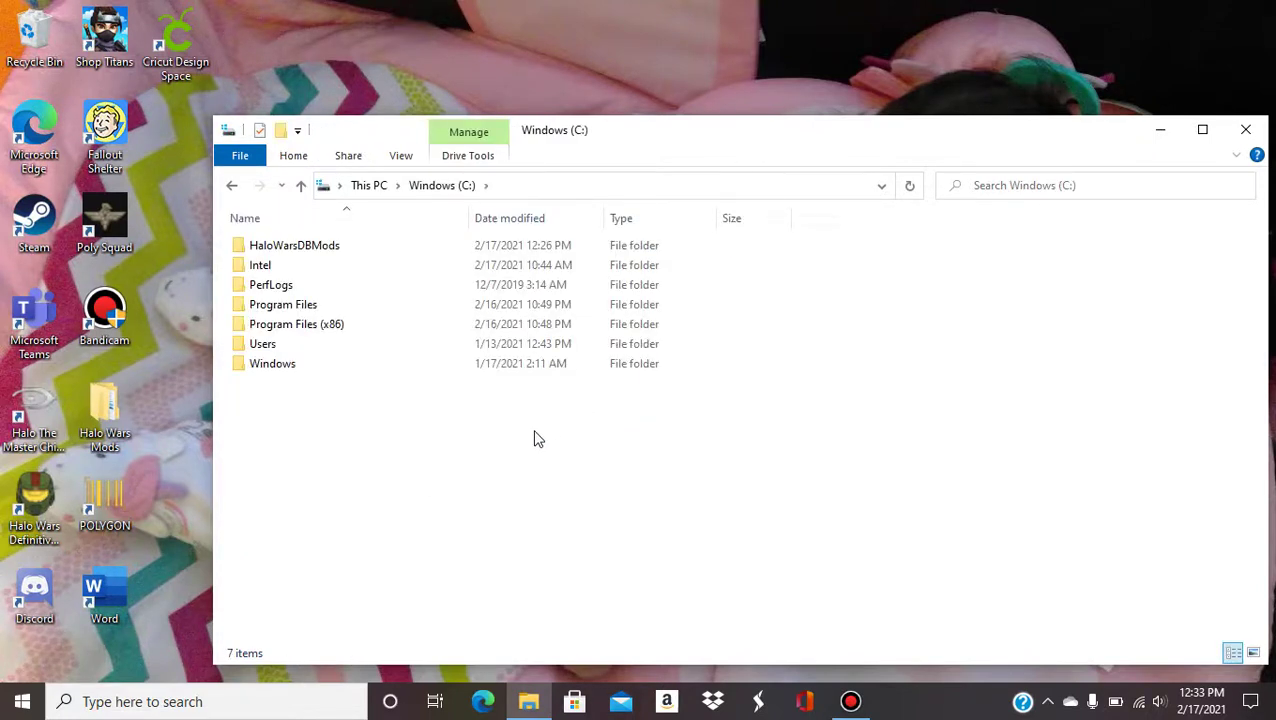
# Step: Create a new folder in the root of the Windows (C:) drive and delete it again
pyautogui.rightClick(310, 440)
pyautogui.moveTo(378, 632)
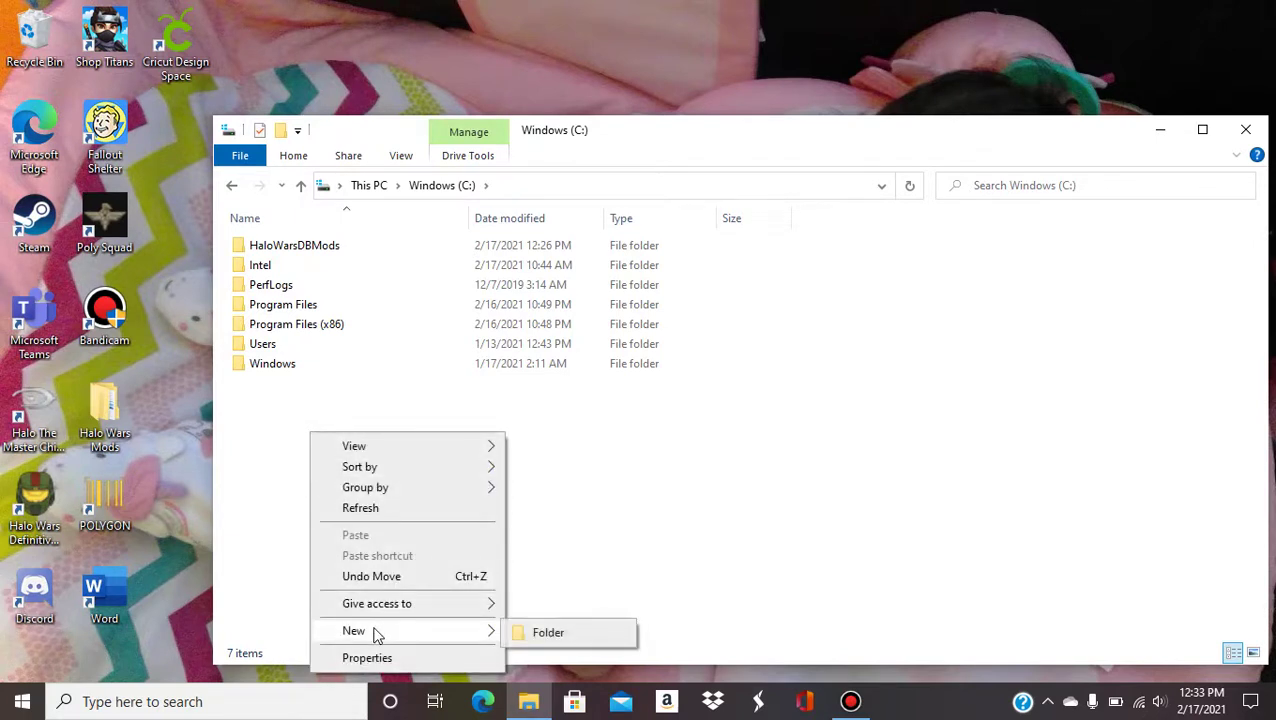
pyautogui.click(554, 633)
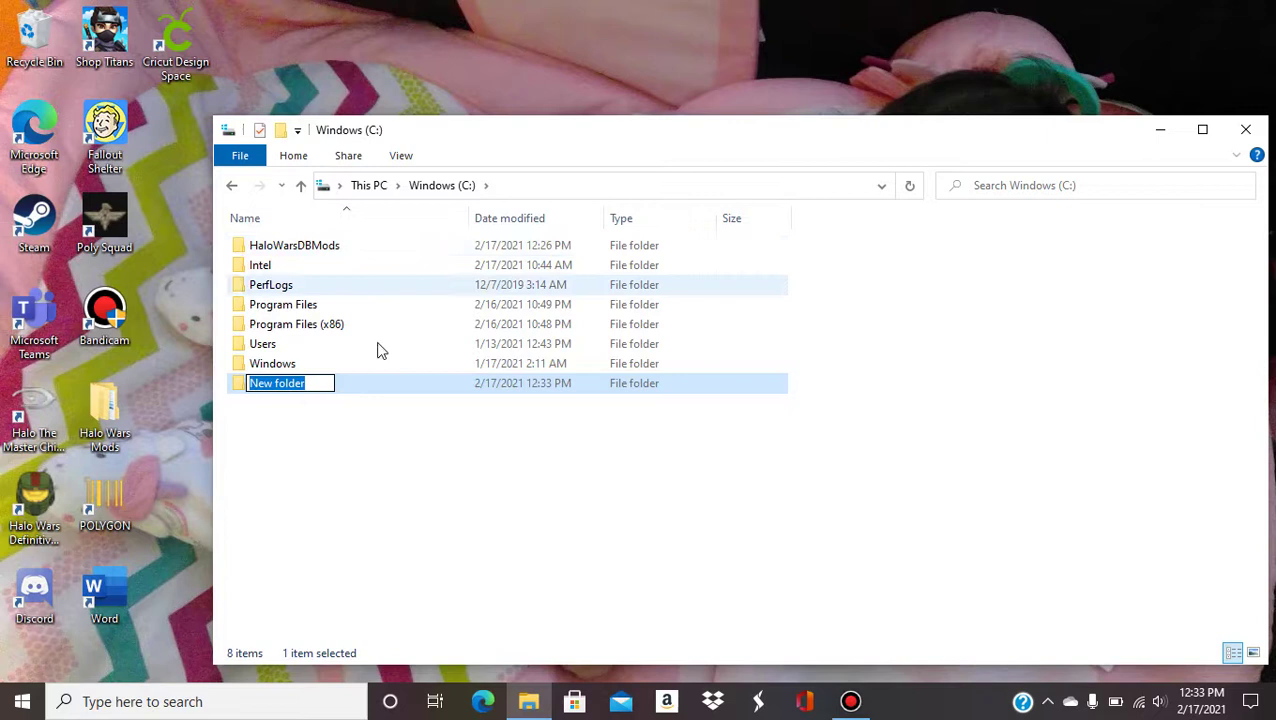
pyautogui.rightClick(368, 388)
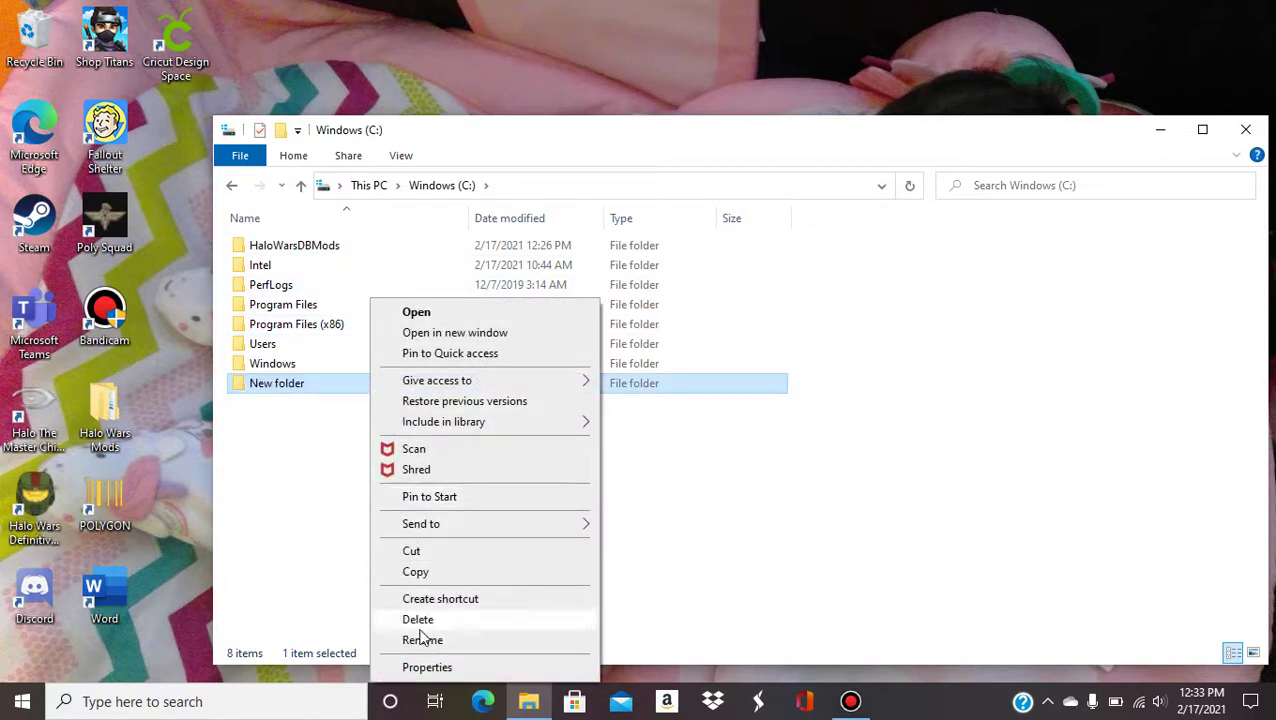
pyautogui.click(419, 620)
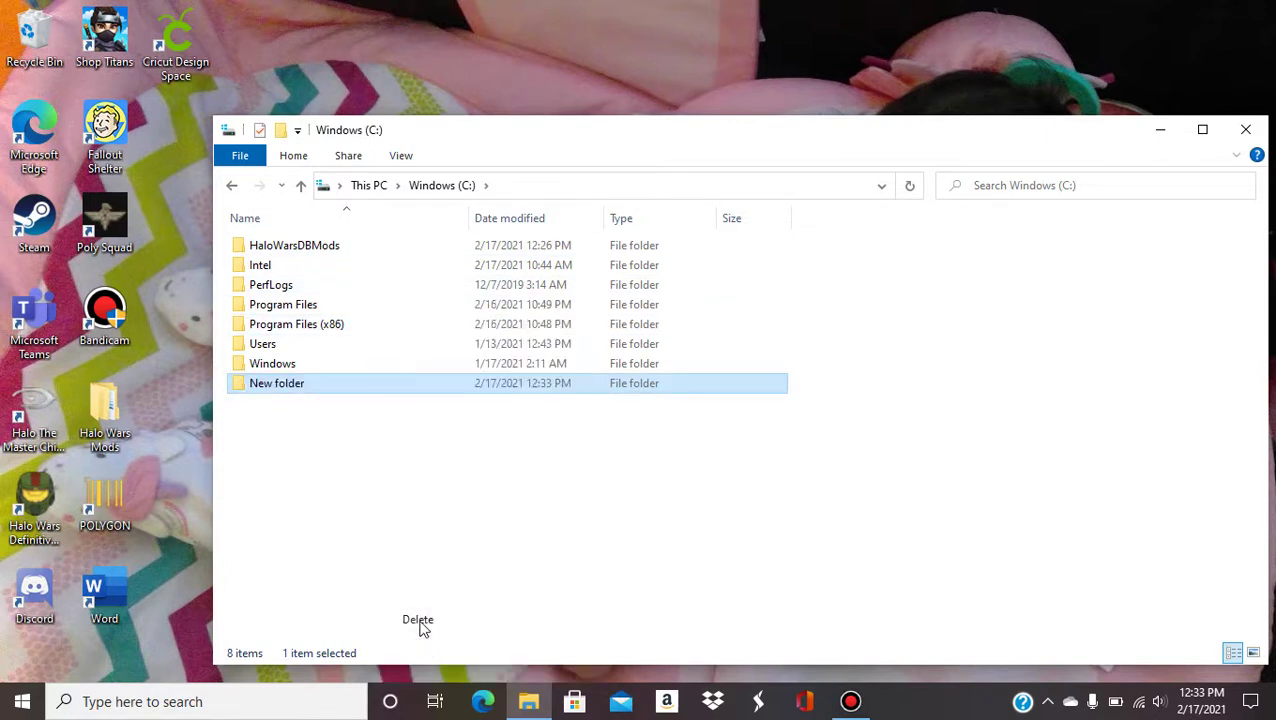
# Step: Open the HaloWarsDBMods folder and the desktop's Halo Wars Mods folder, arranging both windows so their contents are visible
pyautogui.doubleClick(306, 245)
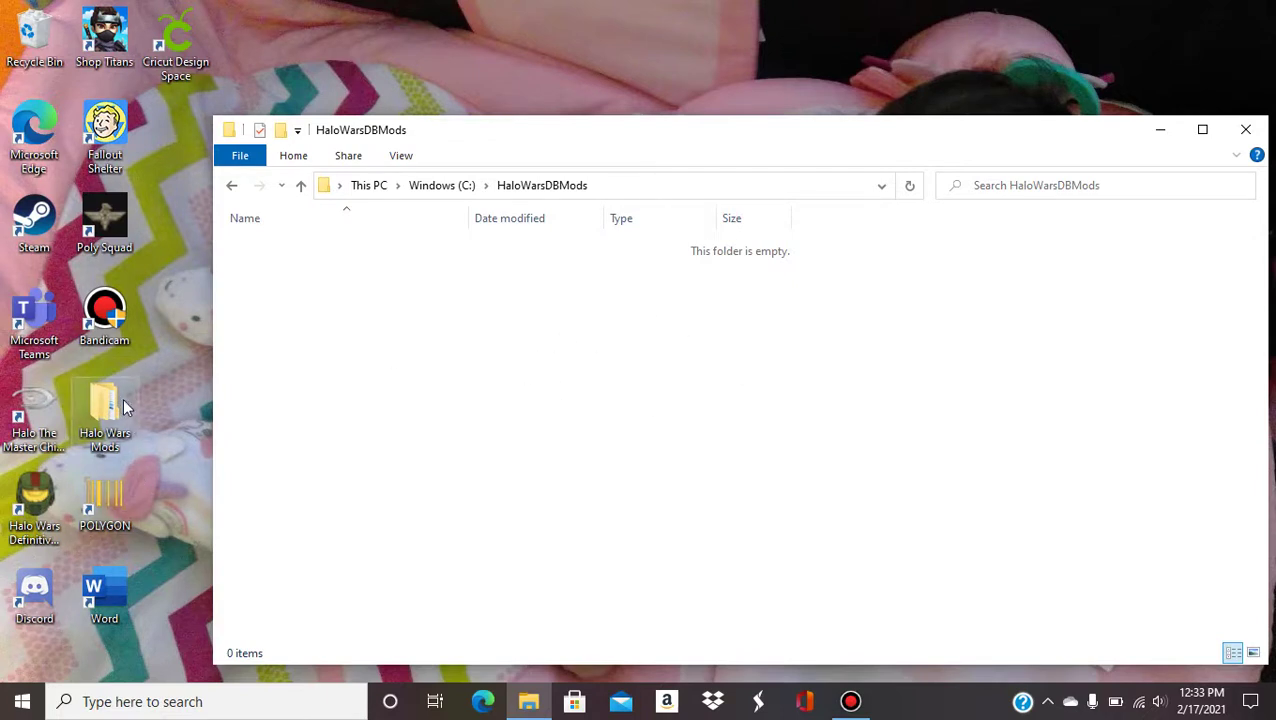
pyautogui.moveTo(517, 143); pyautogui.dragTo(697, 141)
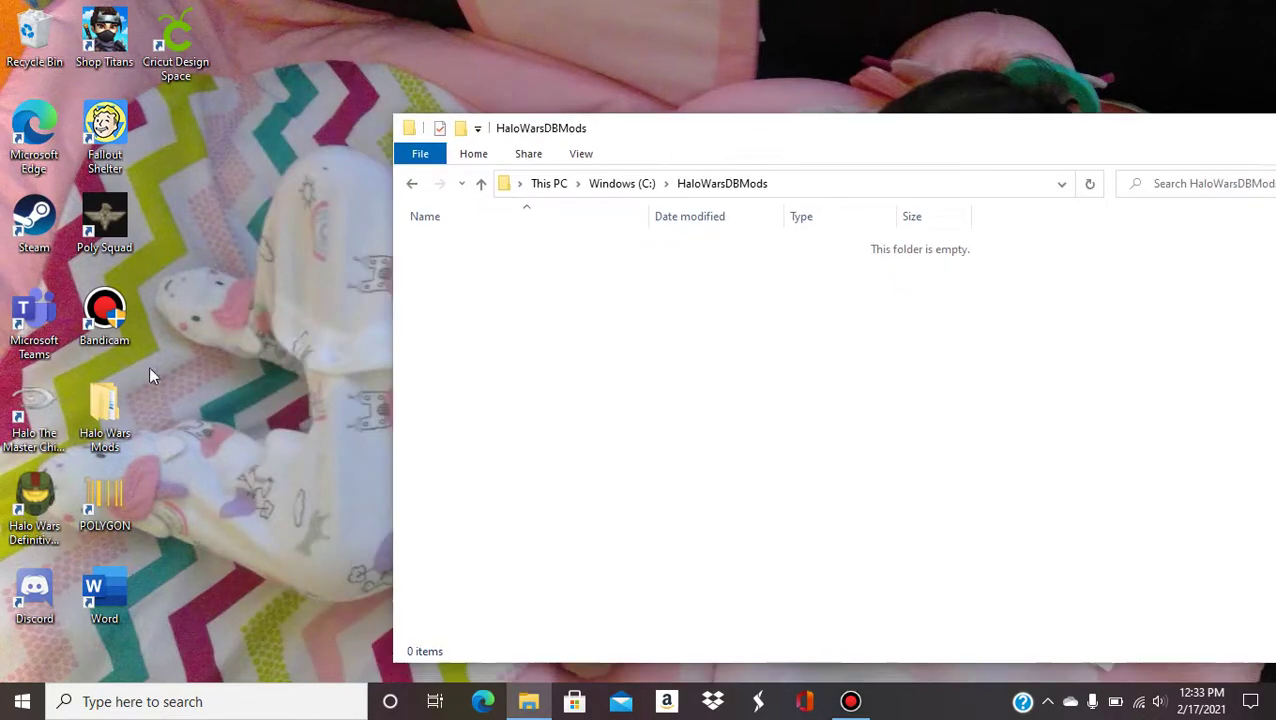
pyautogui.doubleClick(114, 416)
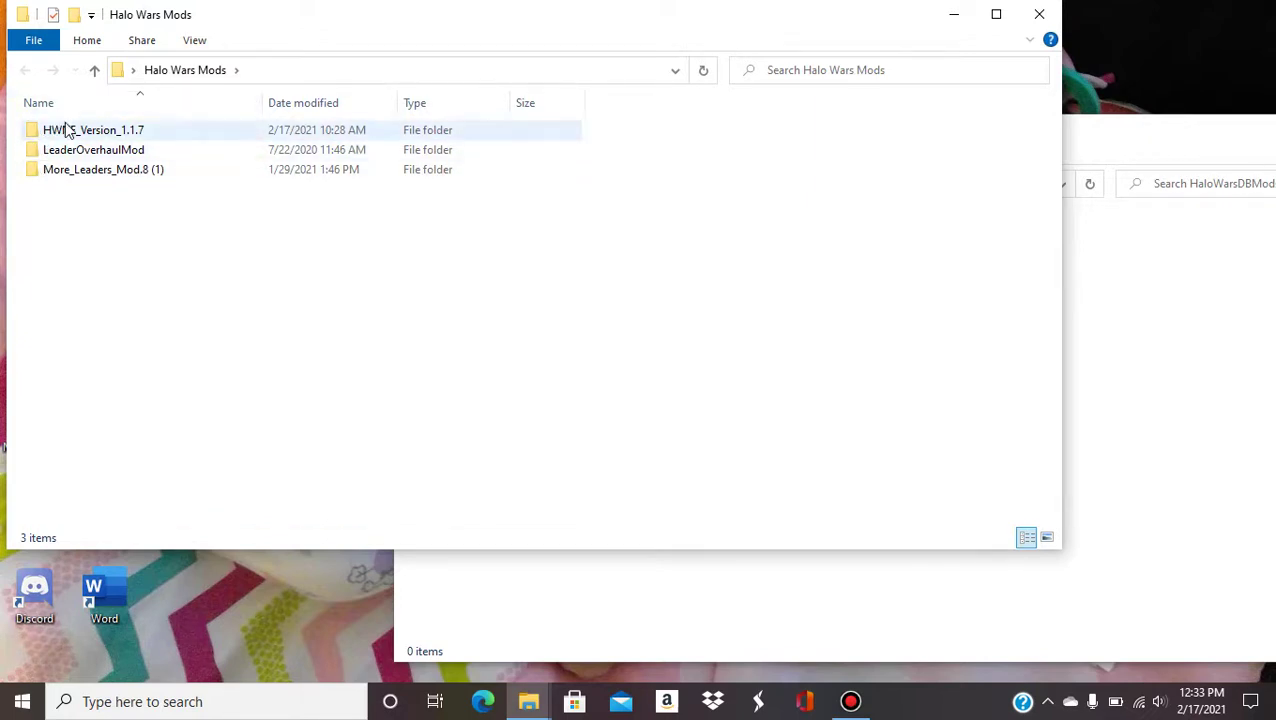
pyautogui.moveTo(349, 37); pyautogui.dragTo(388, 325)
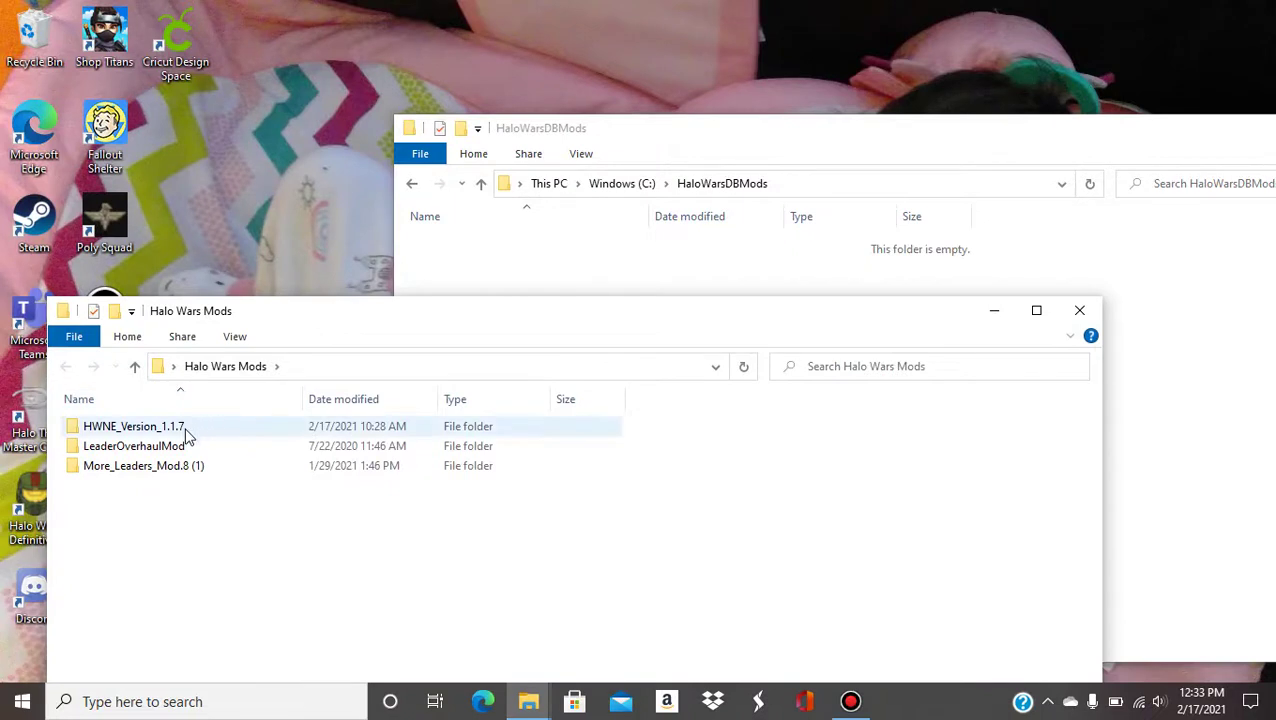
# Step: Move the HWNE_Version_1.1.7 folder from Halo Wars Mods into HaloWarsDBMods and close the Halo Wars Mods window
pyautogui.moveTo(185, 432); pyautogui.dragTo(402, 347)
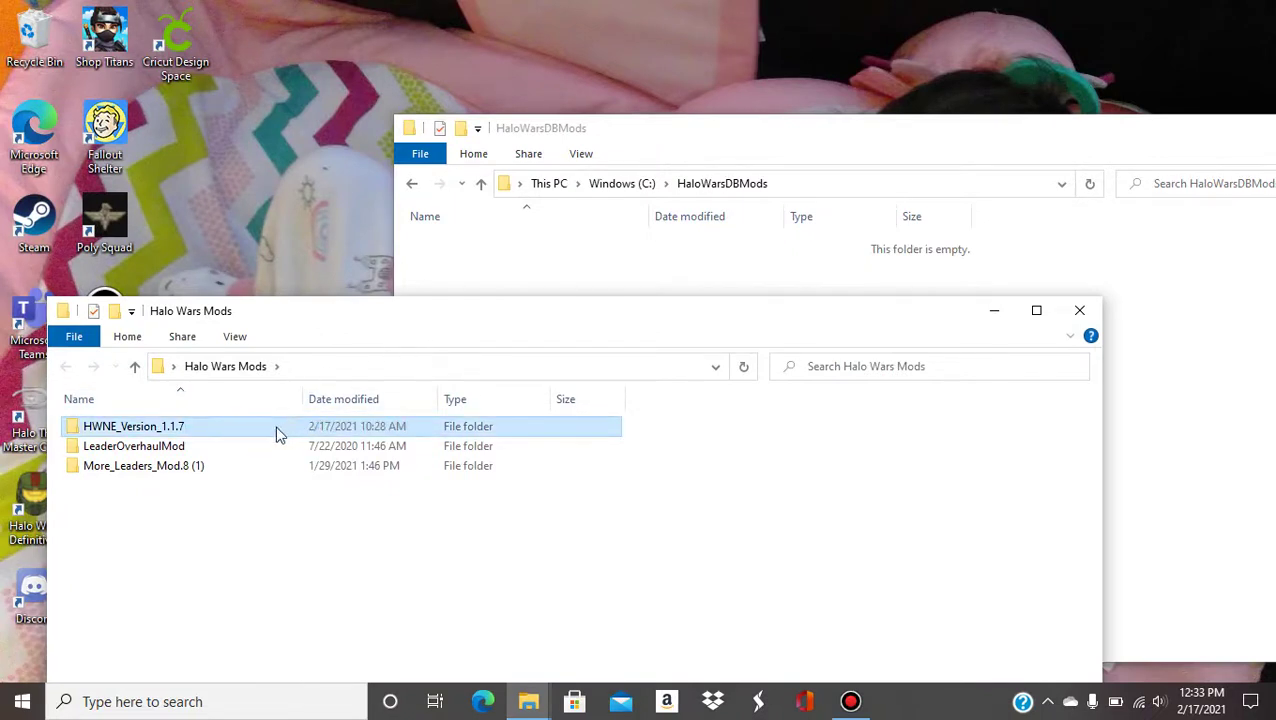
pyautogui.doubleClick(278, 433)
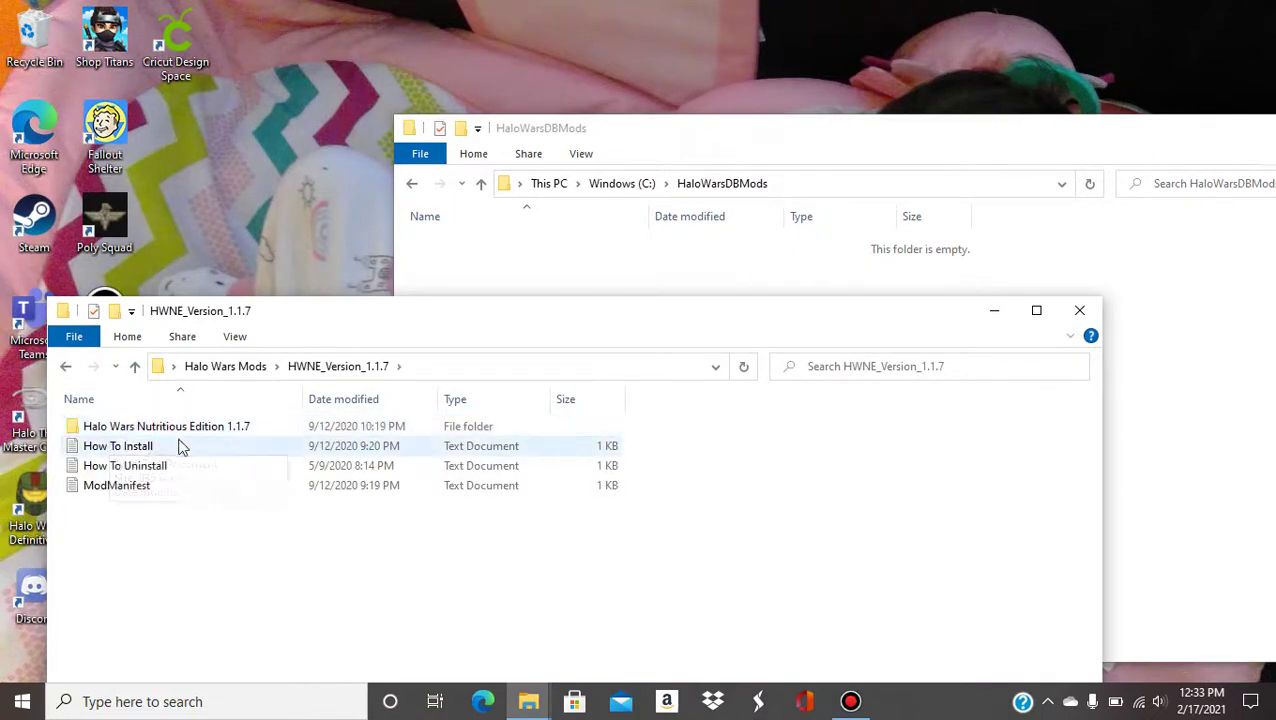
pyautogui.click(67, 375)
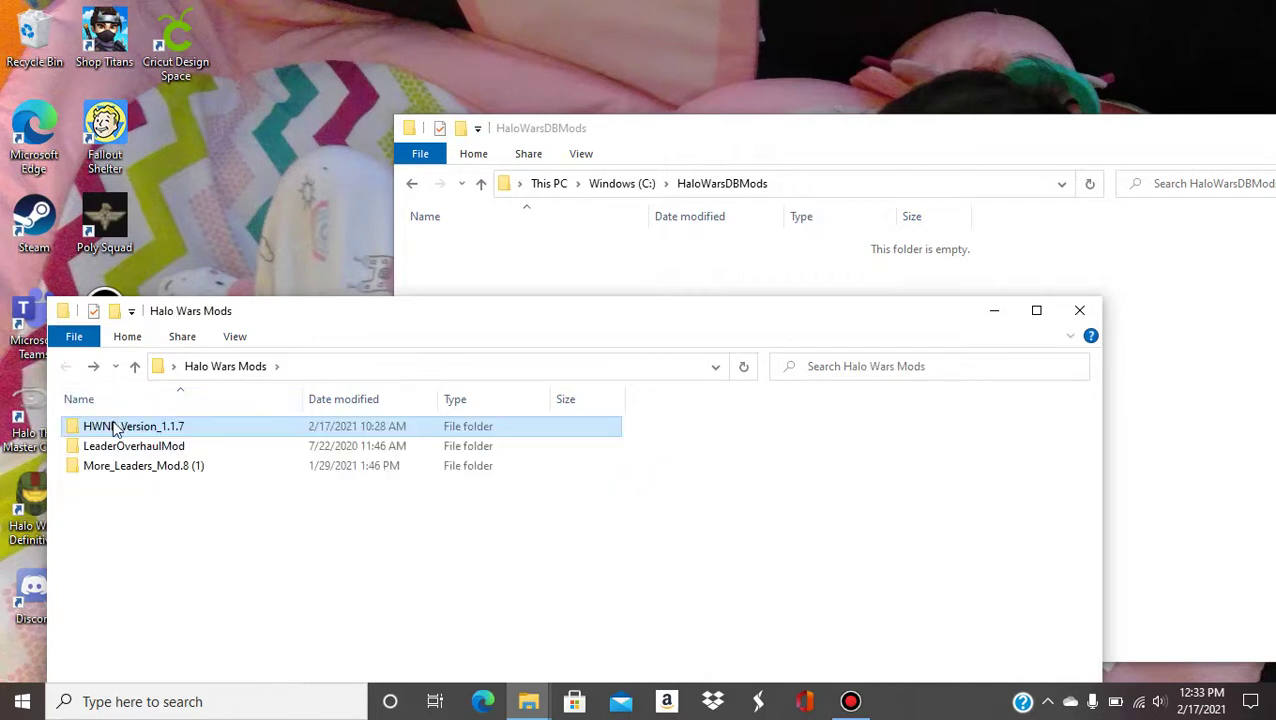
pyautogui.moveTo(122, 424); pyautogui.dragTo(578, 272)
pyautogui.click(578, 272)
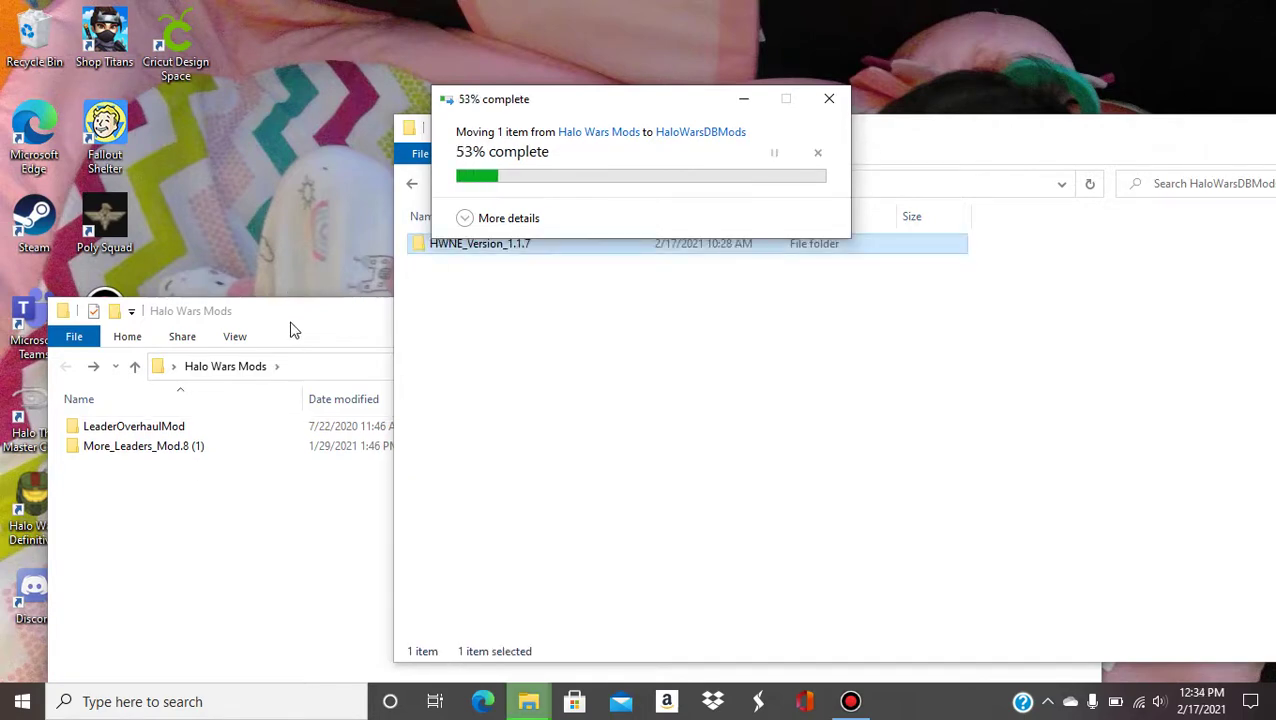
pyautogui.moveTo(322, 332); pyautogui.dragTo(282, 178)
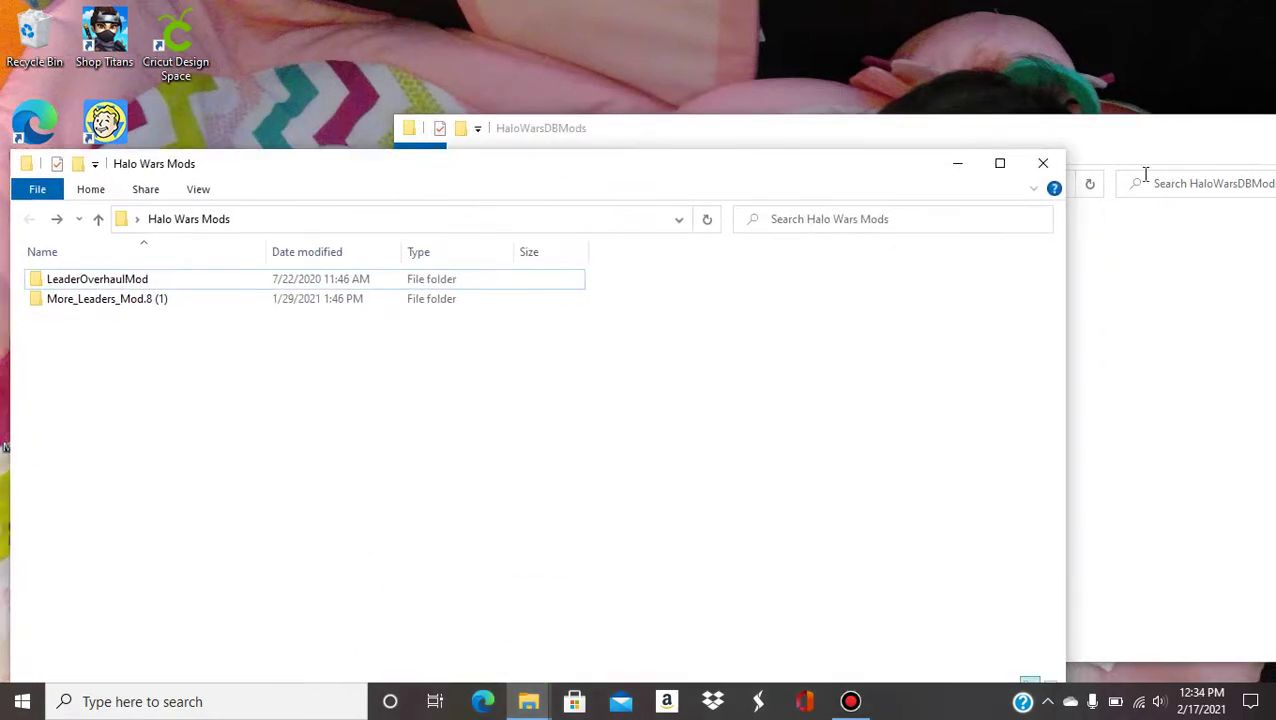
pyautogui.click(1046, 168)
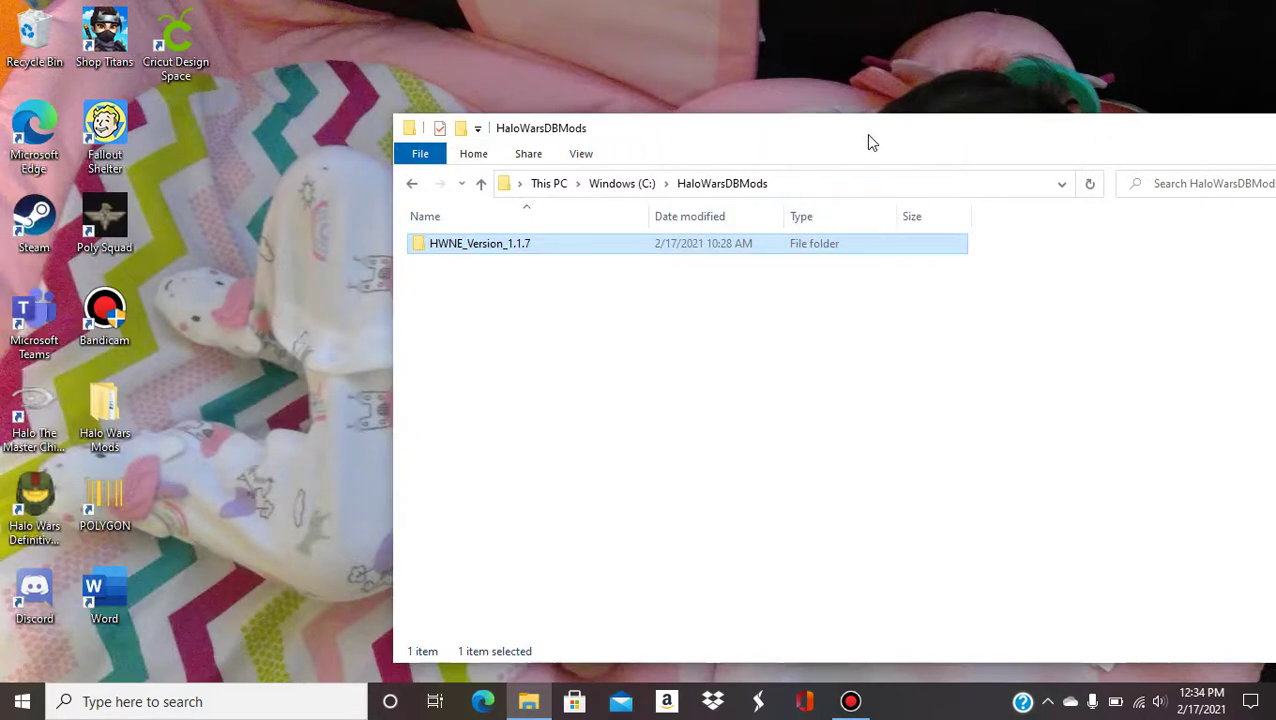
pyautogui.moveTo(867, 136); pyautogui.dragTo(630, 92)
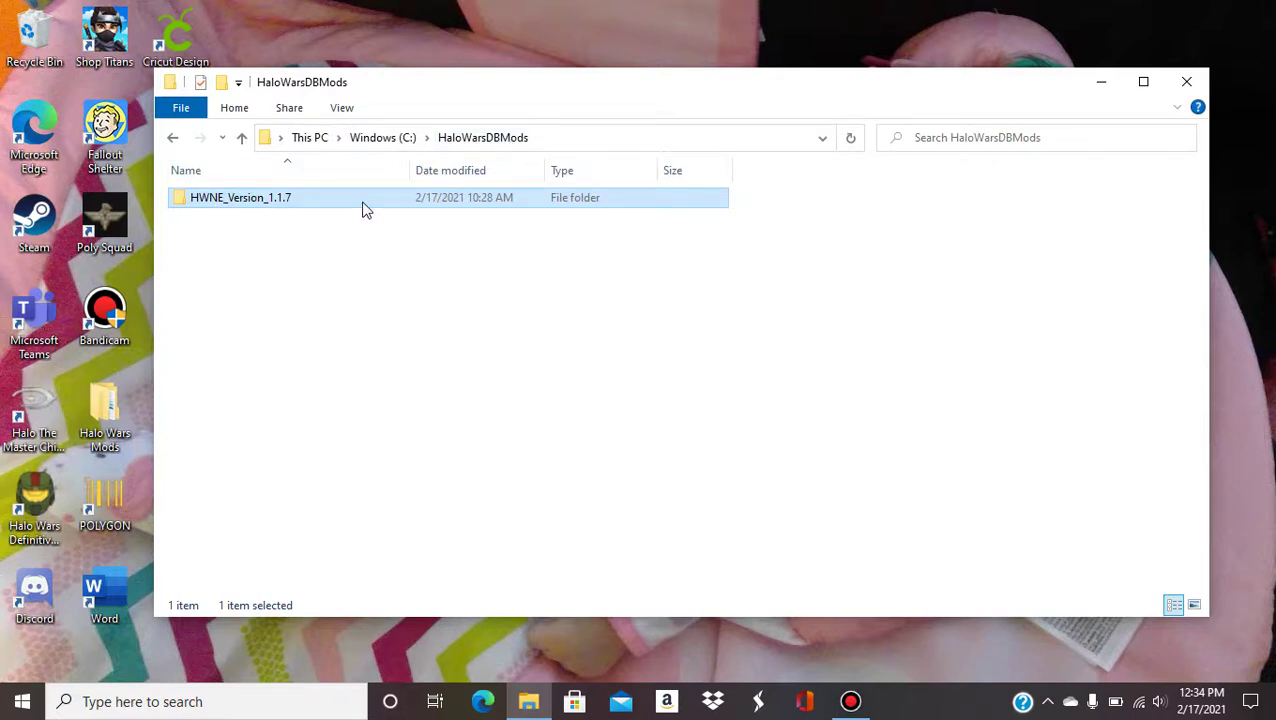
# Step: Open the Halo Wars Nutritious Edition 1.1.7 folder inside HWNE_Version_1.1.7
pyautogui.moveTo(353, 207)
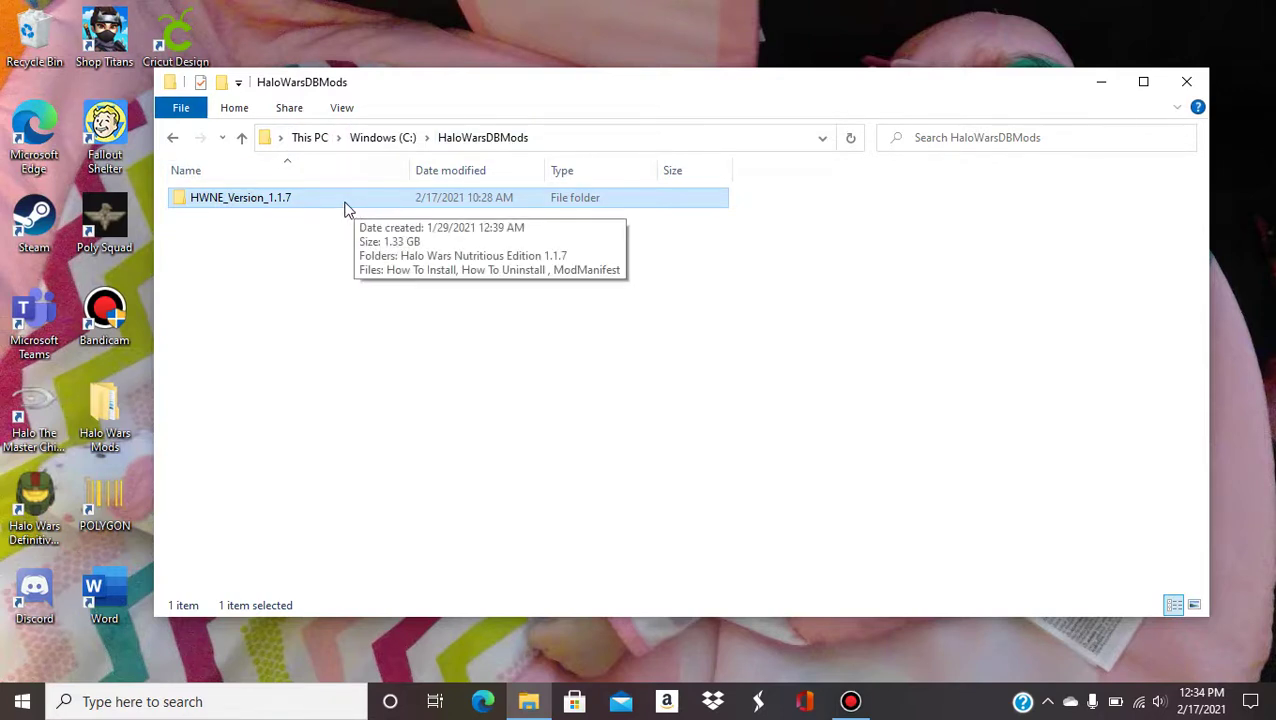
pyautogui.doubleClick(274, 201)
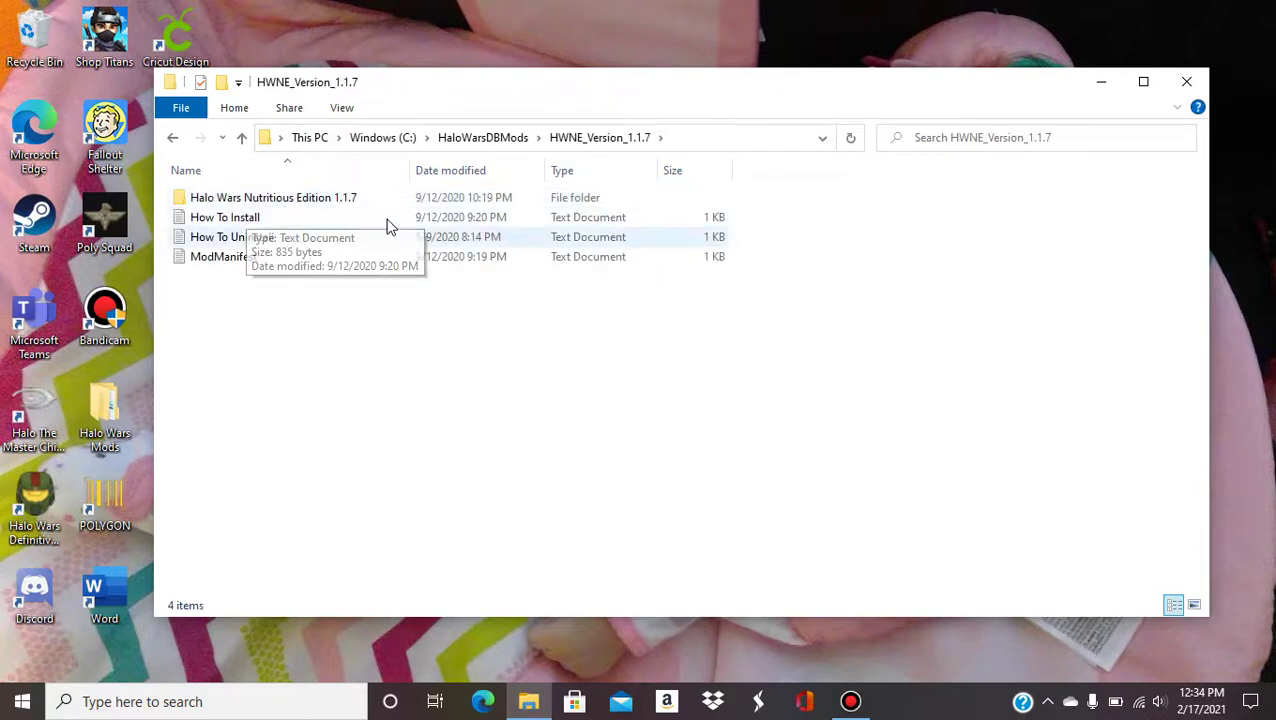
pyautogui.moveTo(276, 258)
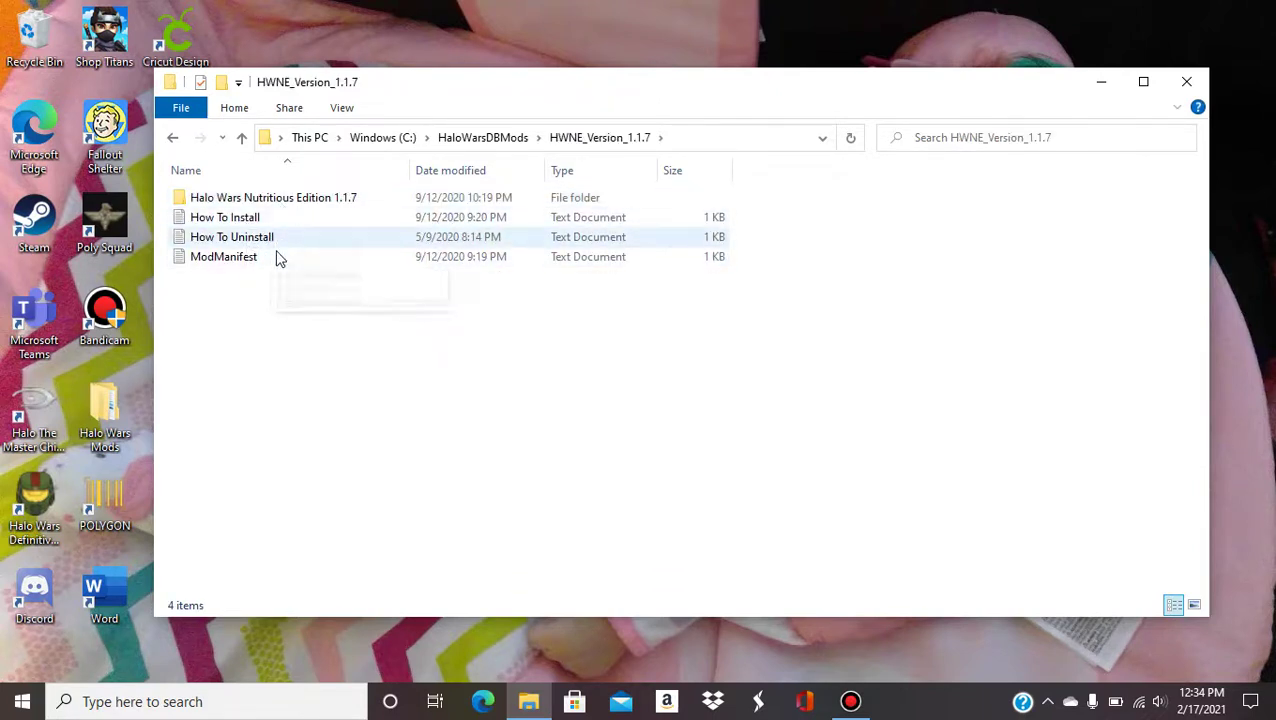
pyautogui.doubleClick(323, 200)
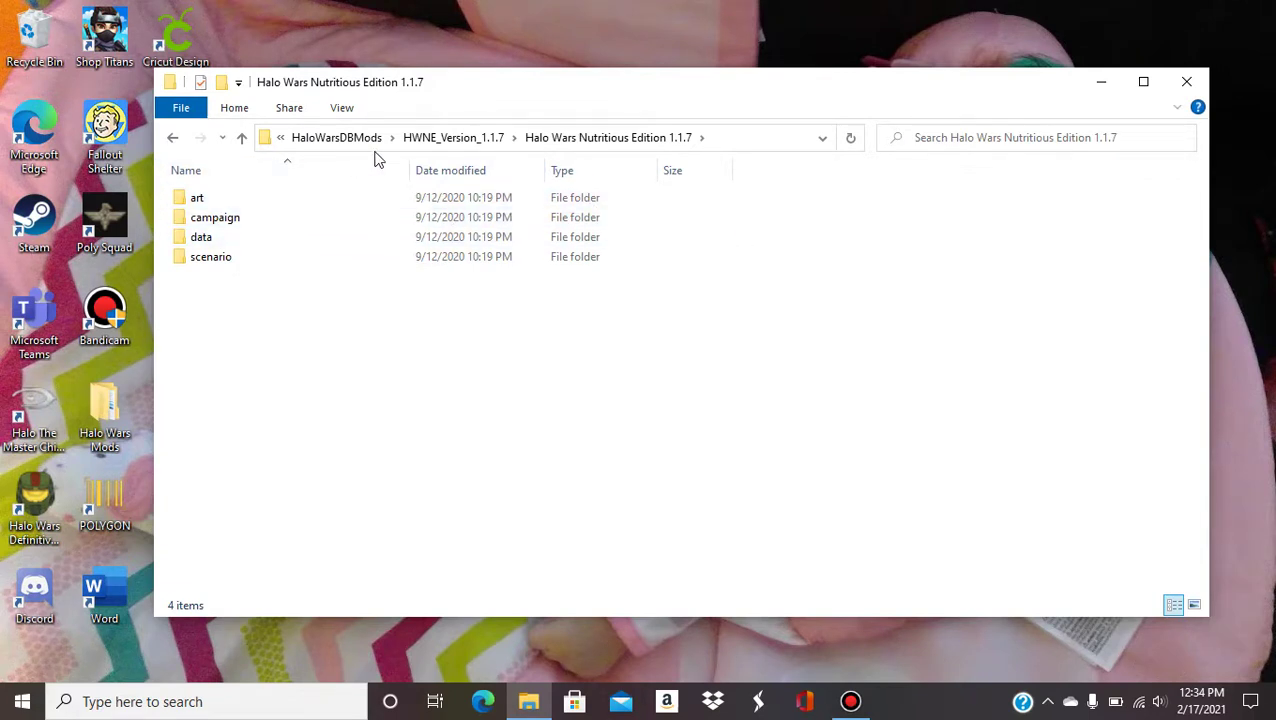
# Step: Copy the full path of the Halo Wars Nutritious Edition 1.1.7 folder
pyautogui.click(728, 140)
pyautogui.click(727, 137)
pyautogui.moveTo(660, 138); pyautogui.dragTo(598, 138)
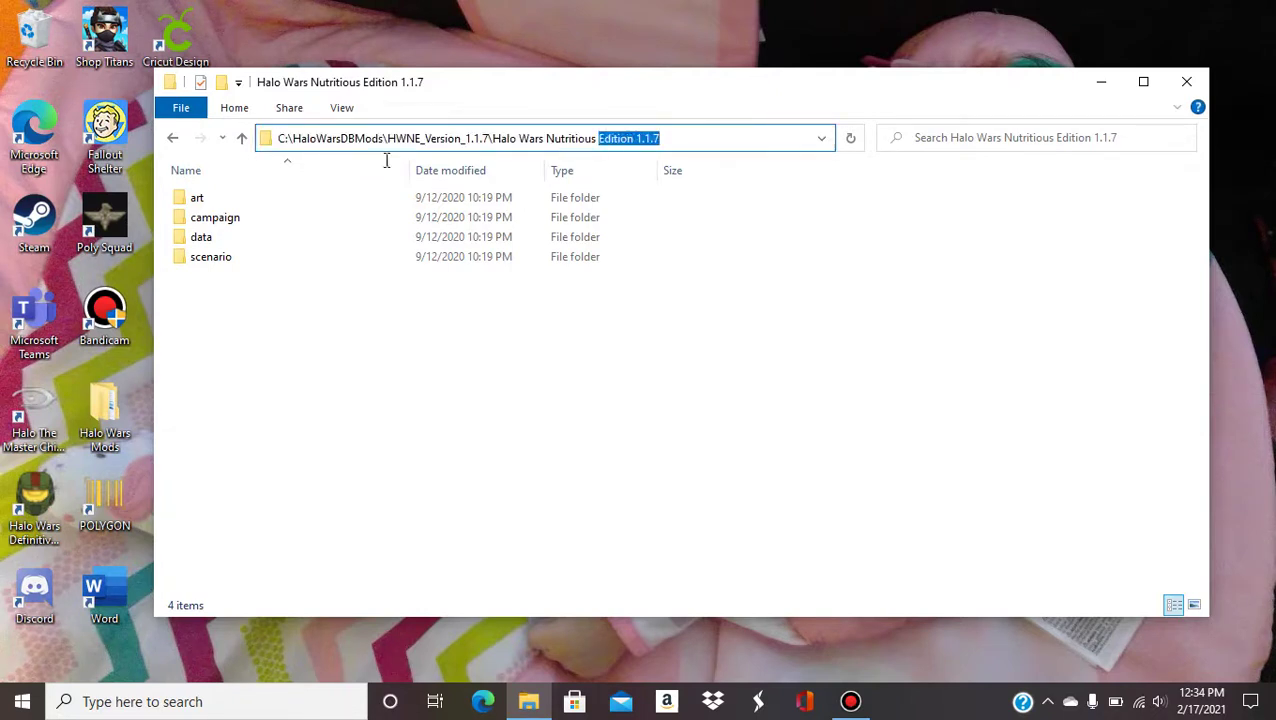
pyautogui.moveTo(386, 160); pyautogui.dragTo(236, 164)
pyautogui.rightClick(685, 138)
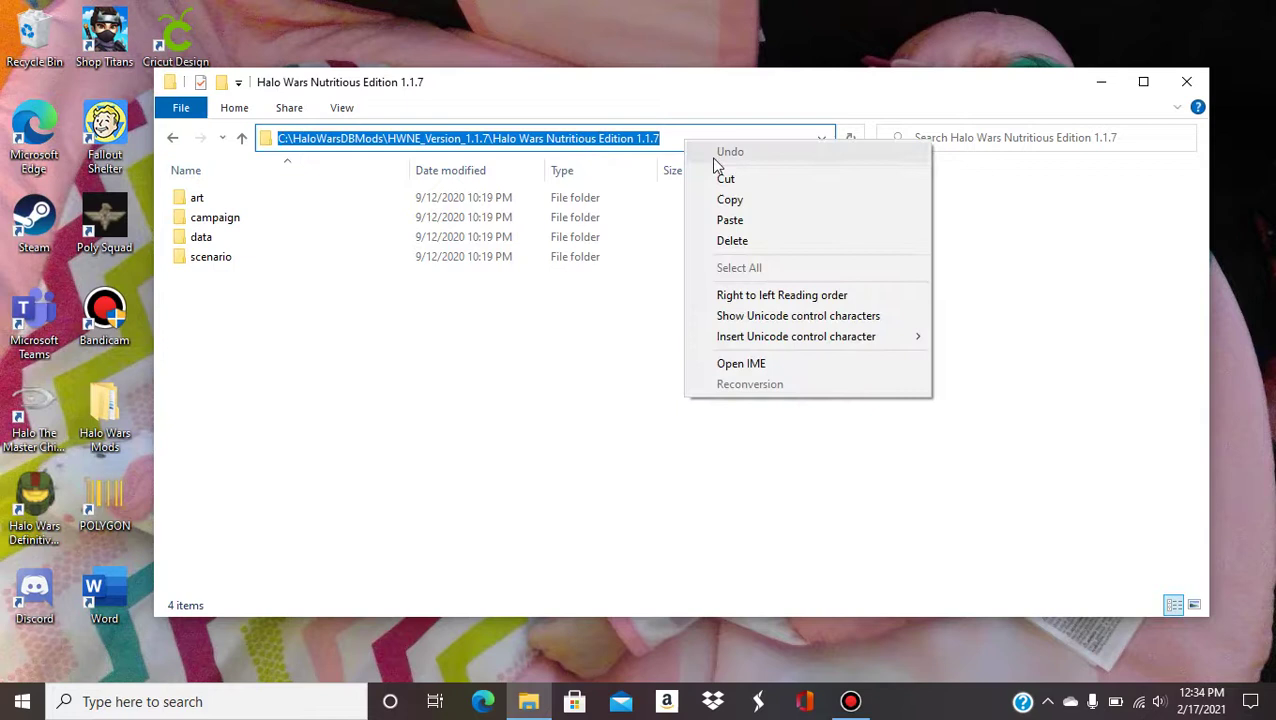
pyautogui.click(733, 198)
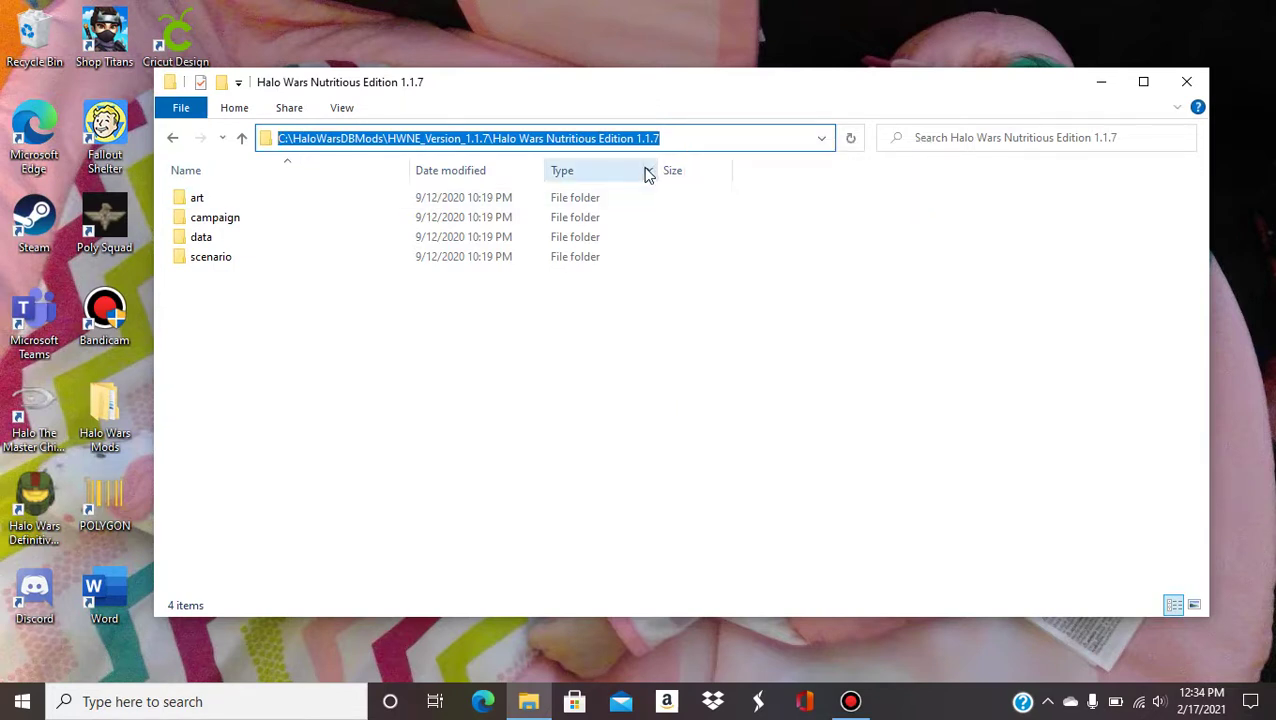
# Step: Go to the %localappdata%/Halo Wars folder
pyautogui.write('%localappdata%/Halo Wars')
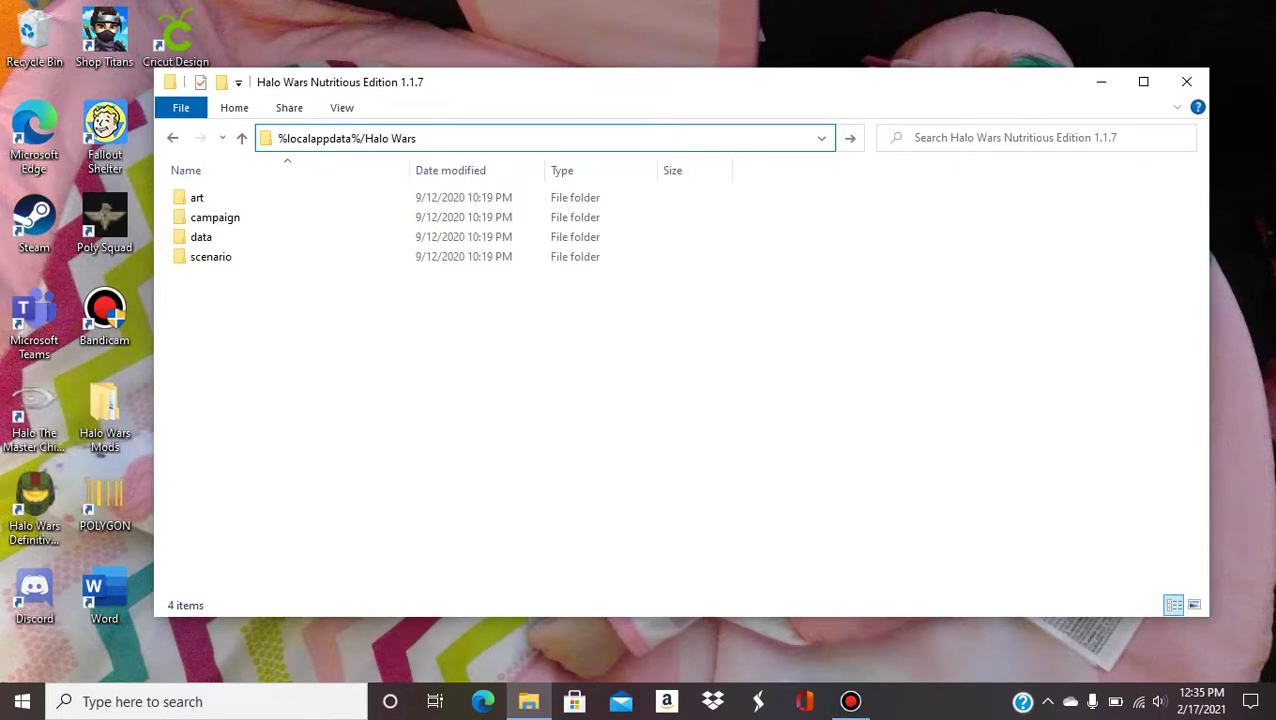
pyautogui.press('Return')
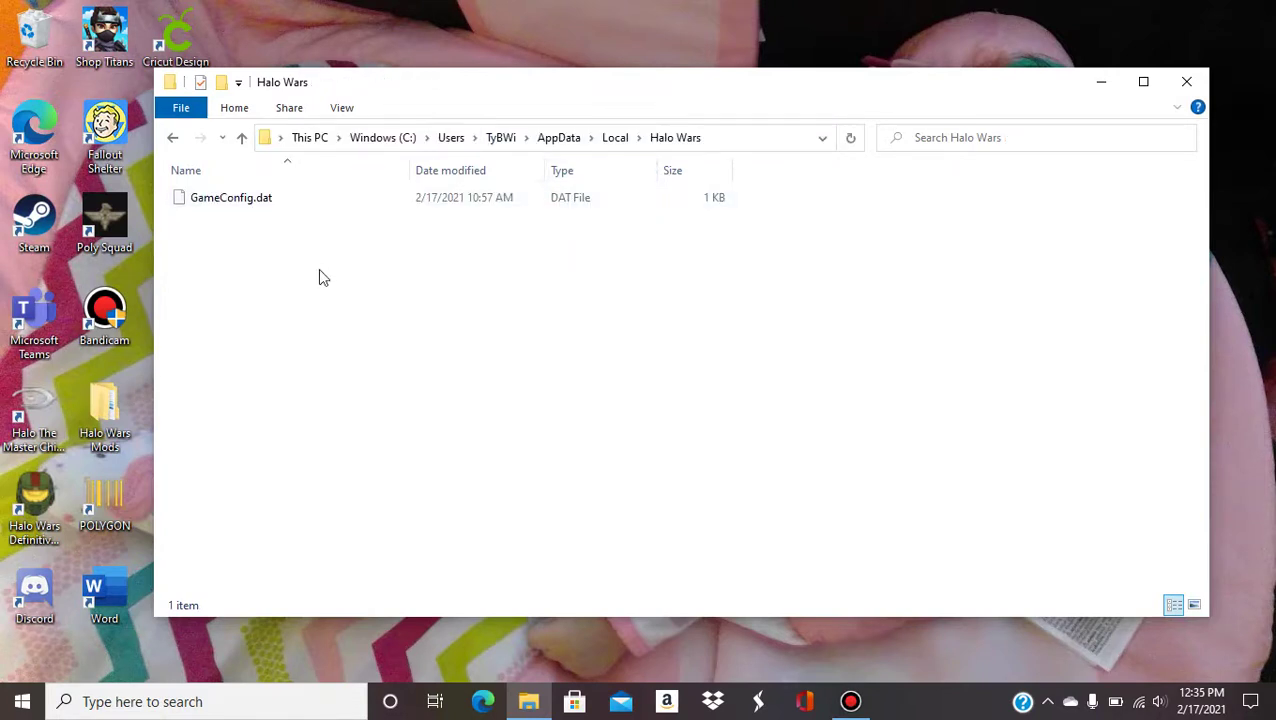
pyautogui.rightClick(281, 242)
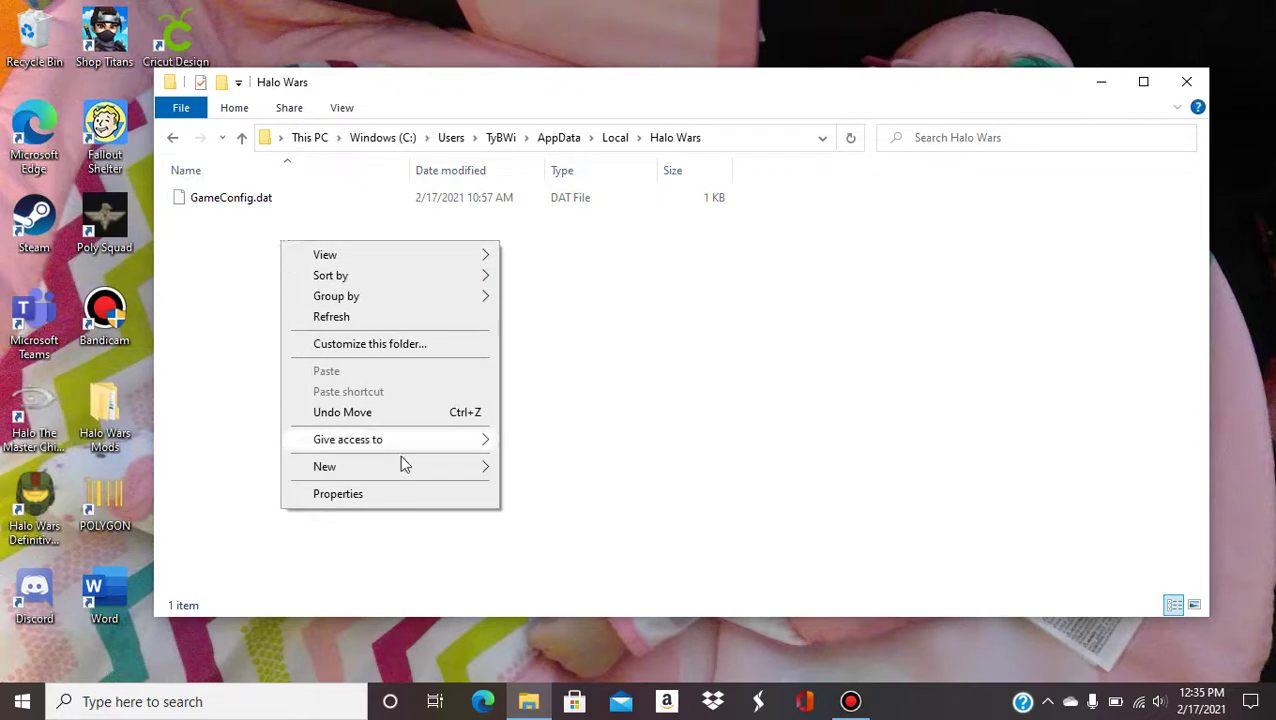
pyautogui.moveTo(400, 467)
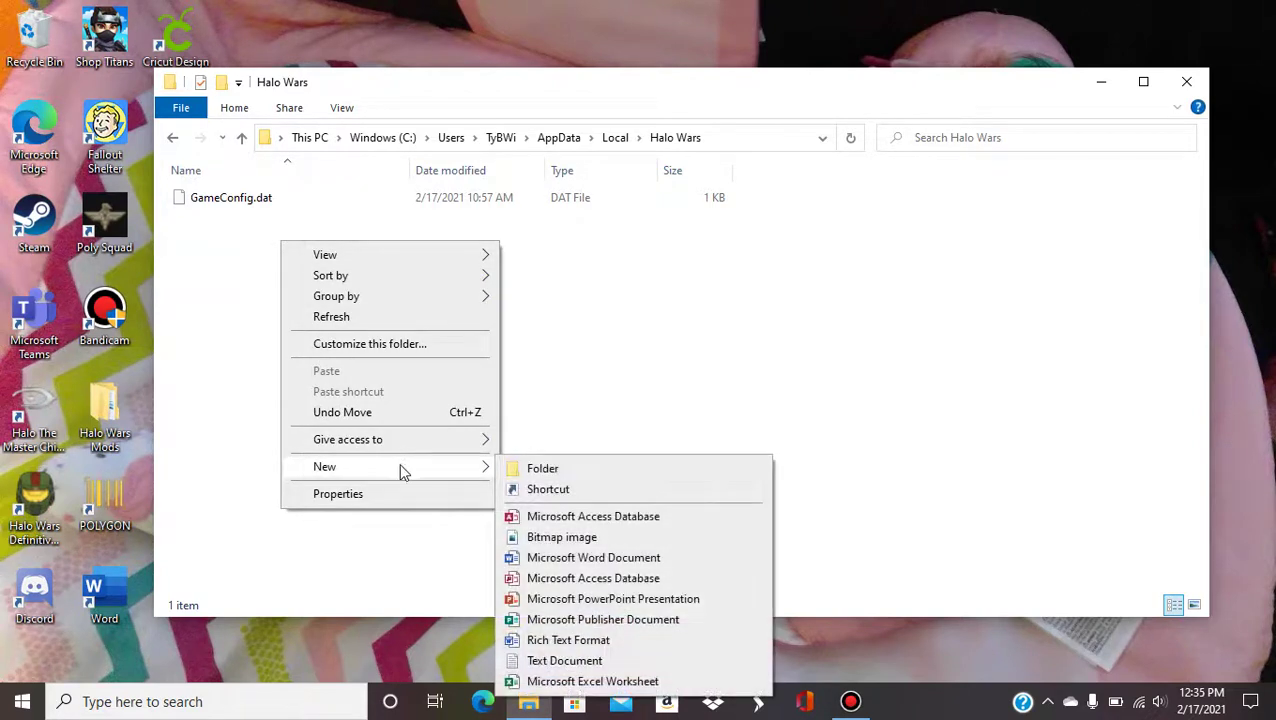
pyautogui.click(560, 641)
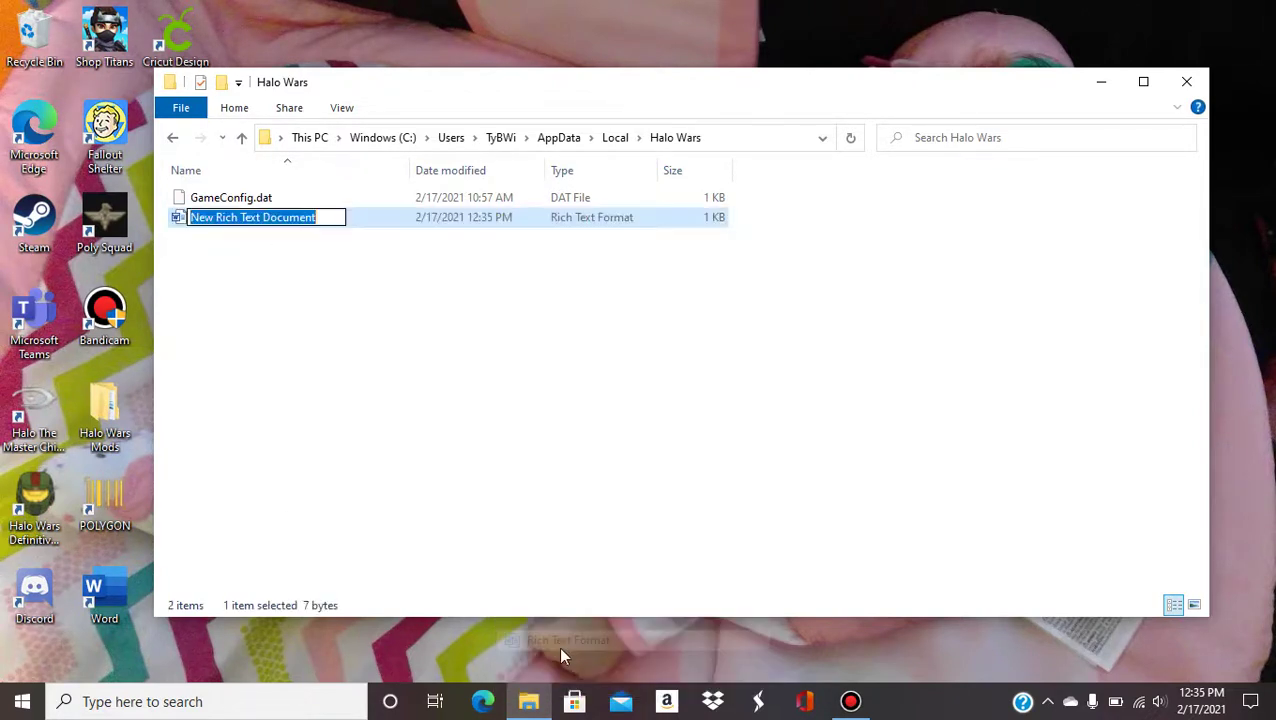
pyautogui.rightClick(362, 221)
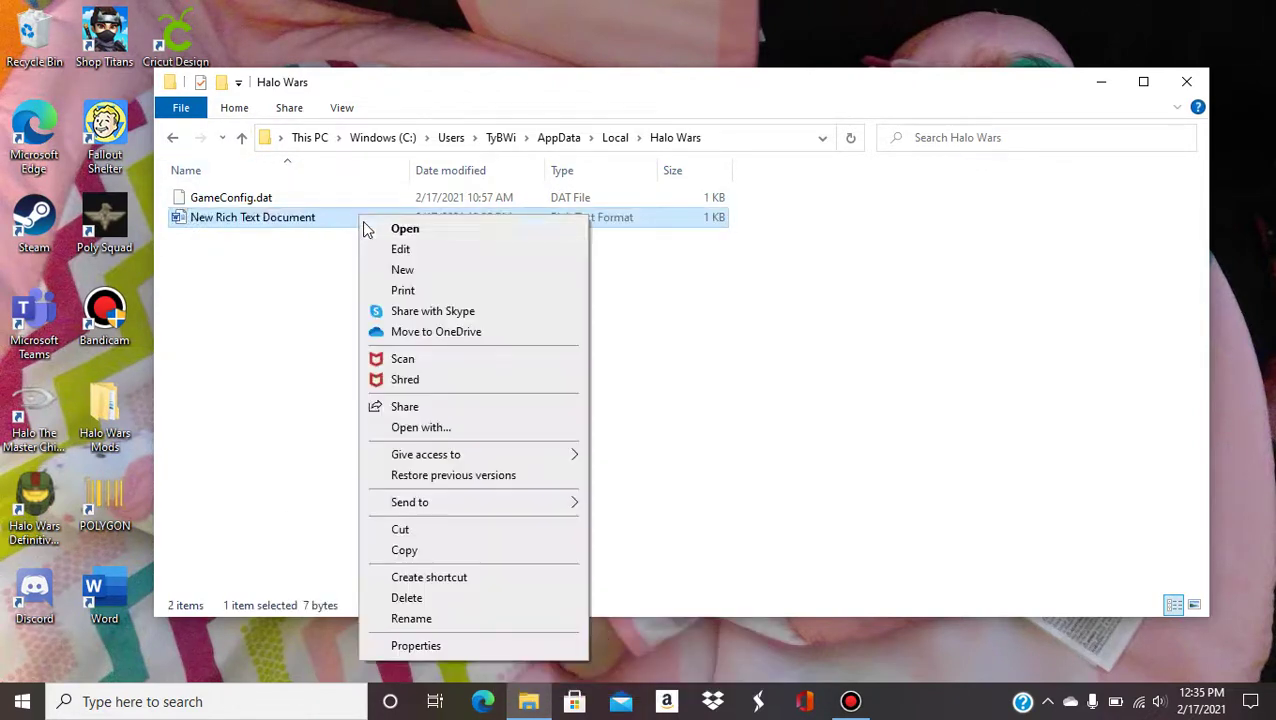
pyautogui.click(424, 598)
# Step: Create a new text document named ModManifest in the local app data Halo Wars folder
pyautogui.rightClick(223, 259)
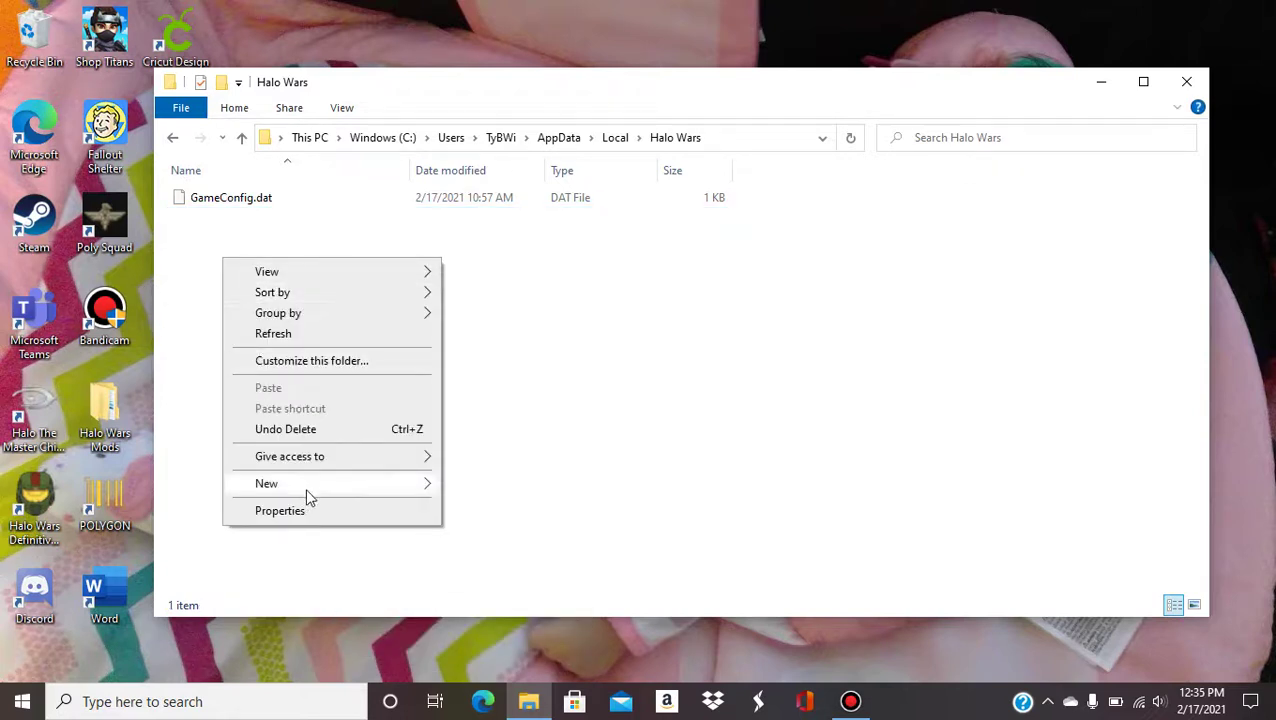
pyautogui.moveTo(427, 483)
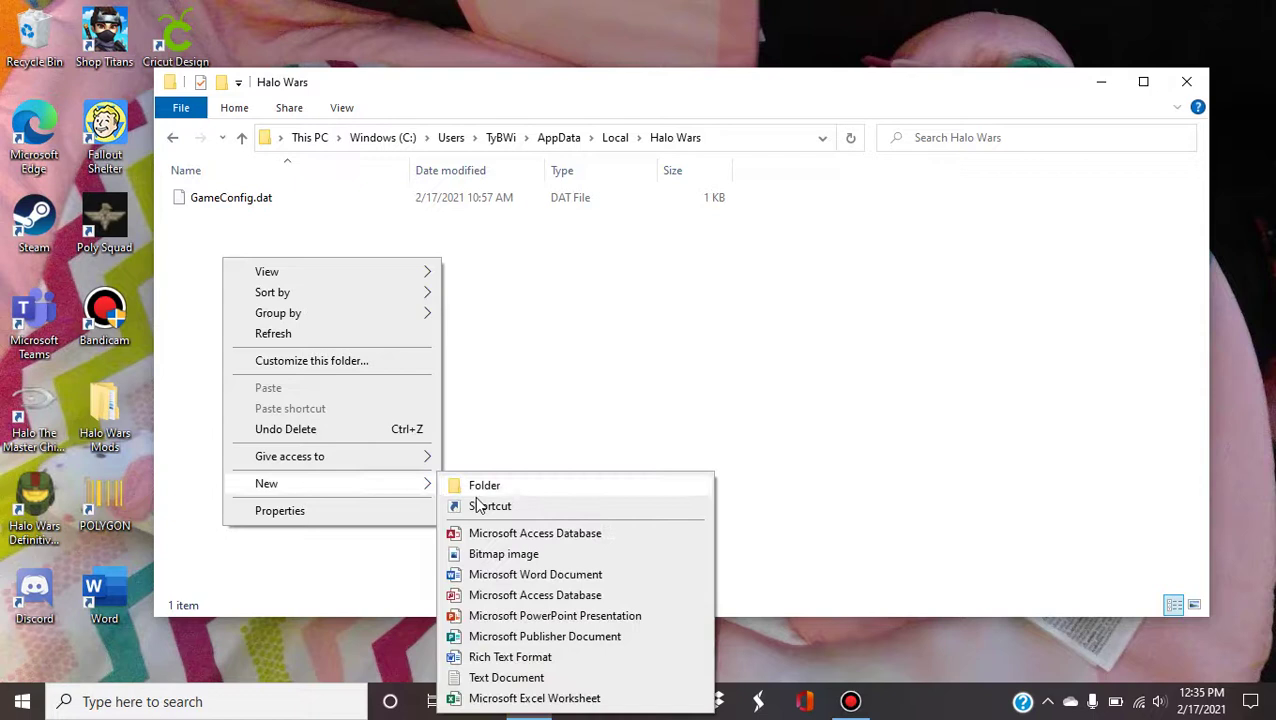
pyautogui.click(520, 677)
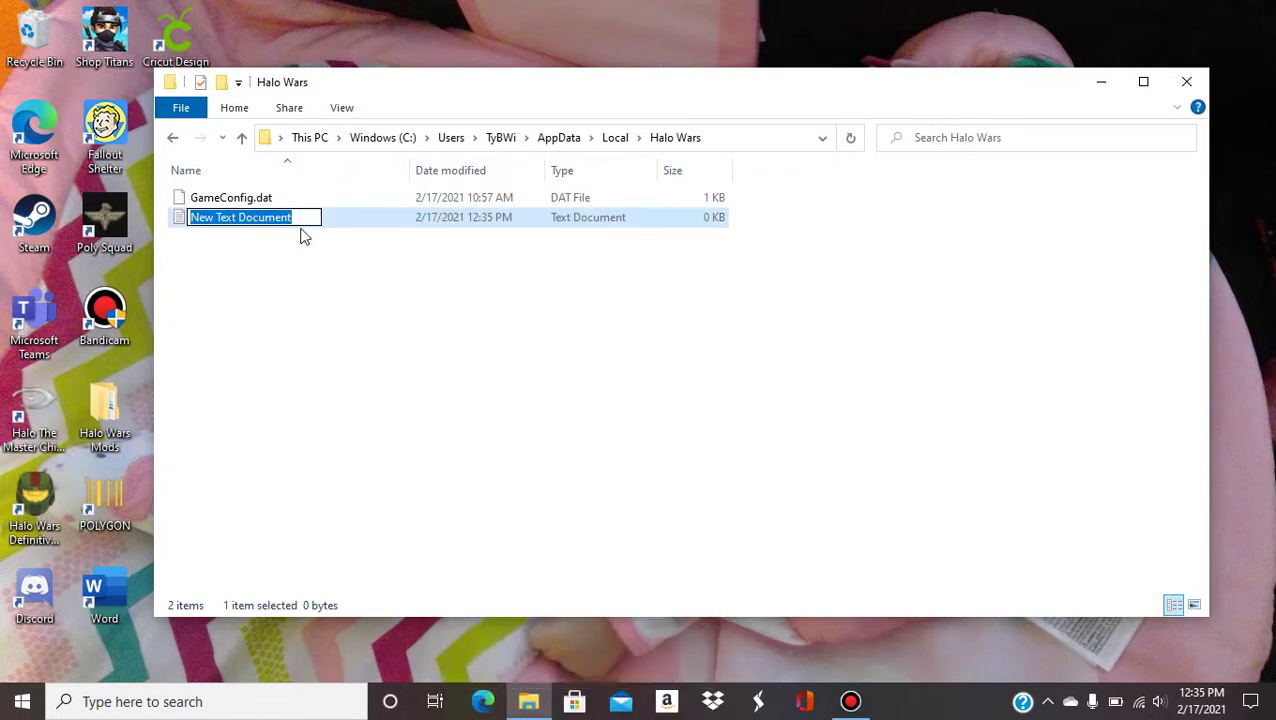
pyautogui.write('Mod')
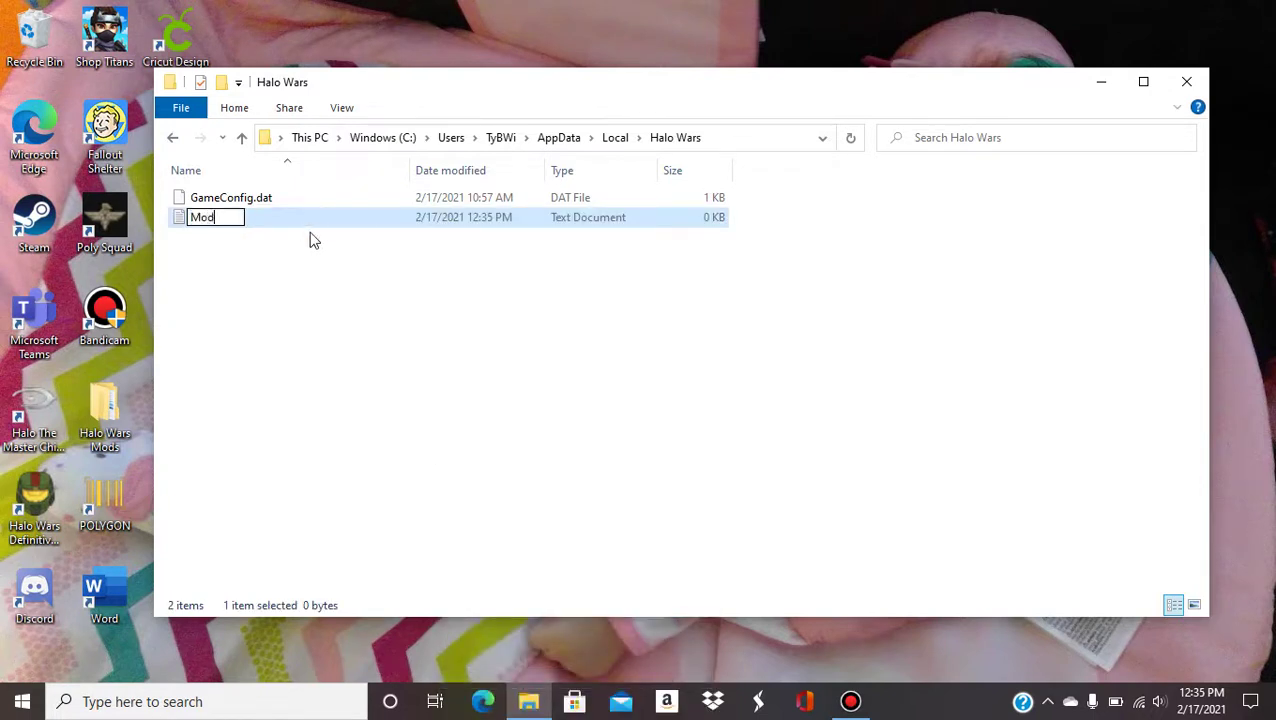
pyautogui.write('Manifest')
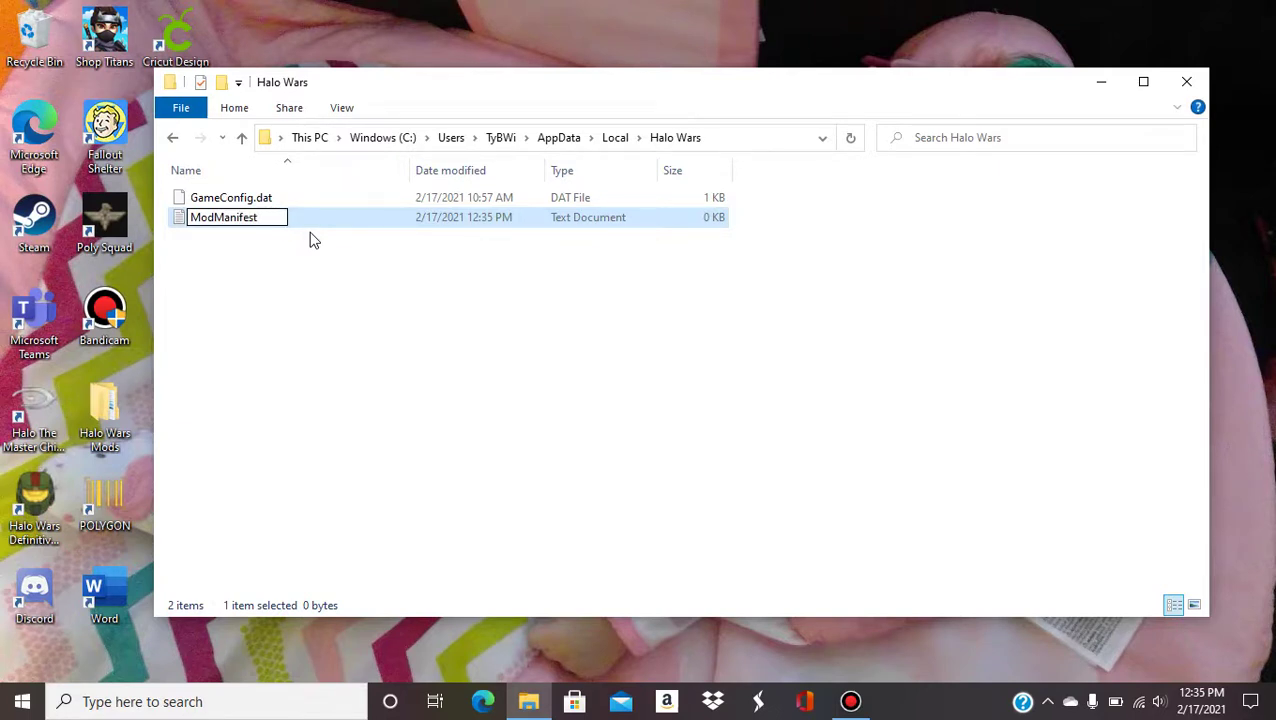
pyautogui.press('Return')
# Step: Open the ModManifest text file and paste the copied mod folder path into it
pyautogui.doubleClick(306, 219)
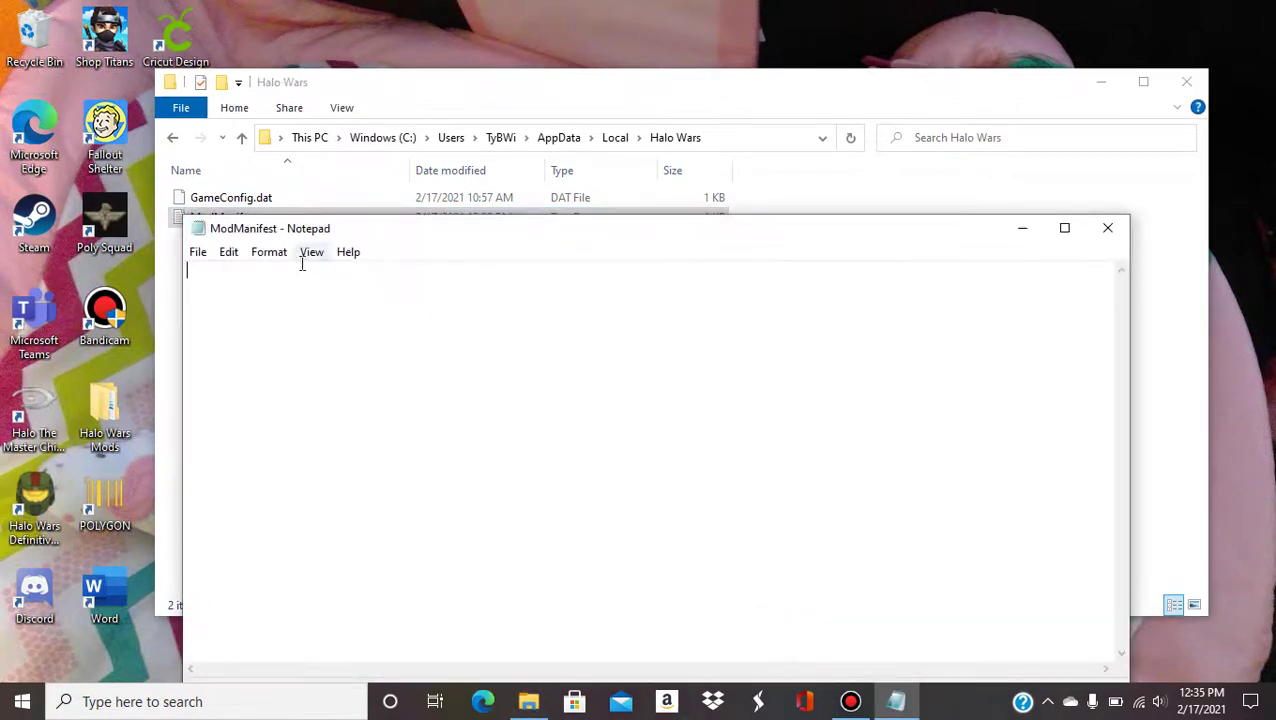
pyautogui.rightClick(382, 283)
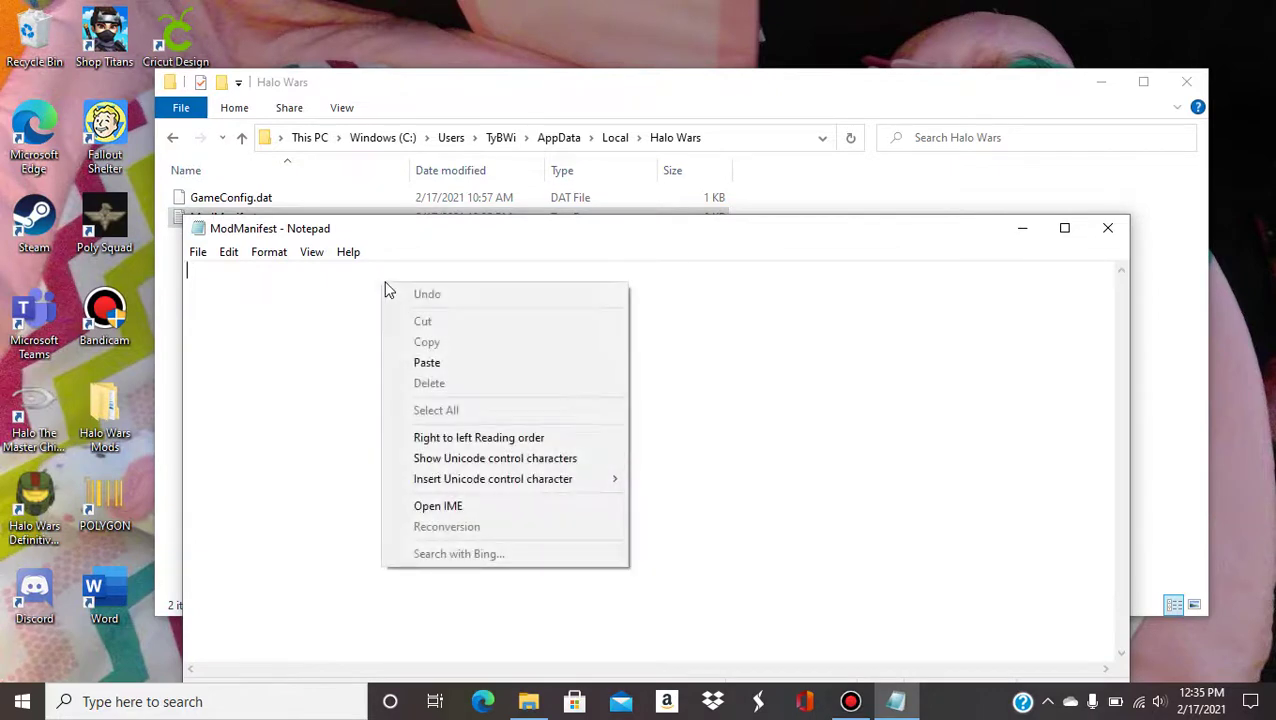
pyautogui.click(420, 364)
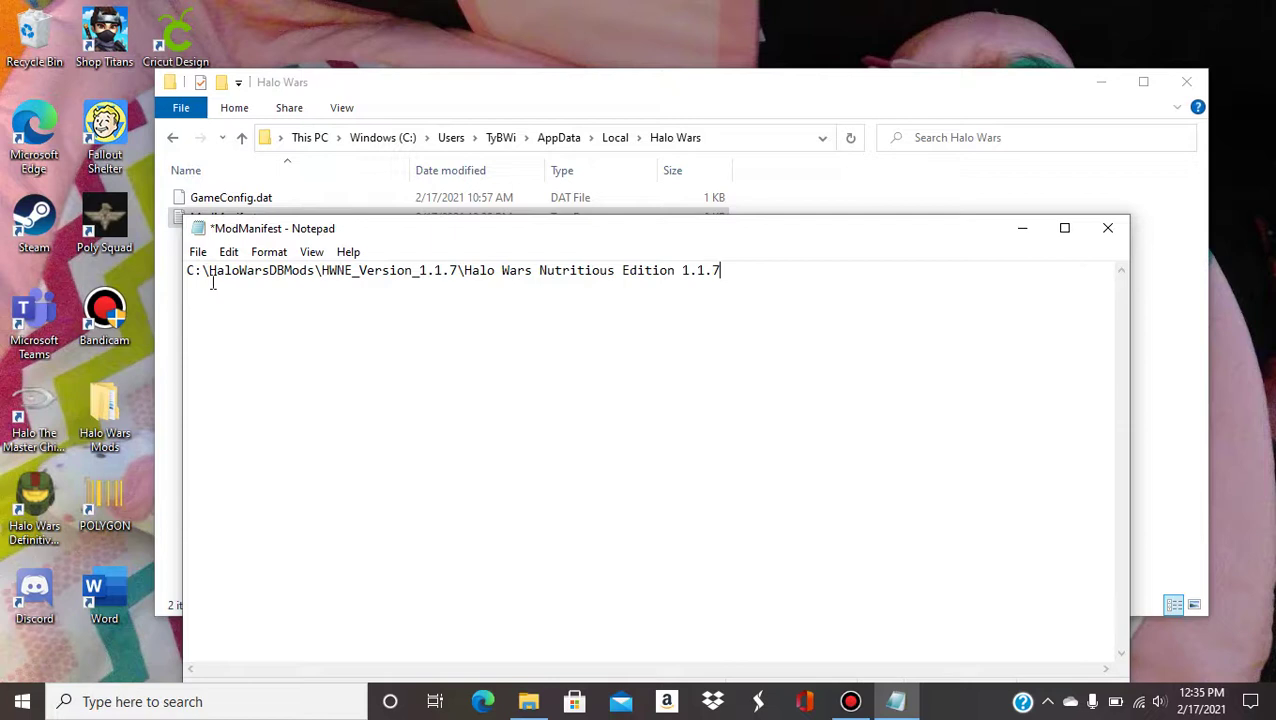
# Step: Save the ModManifest file and close both the Notepad and File Explorer windows
pyautogui.click(198, 251)
pyautogui.moveTo(229, 252)
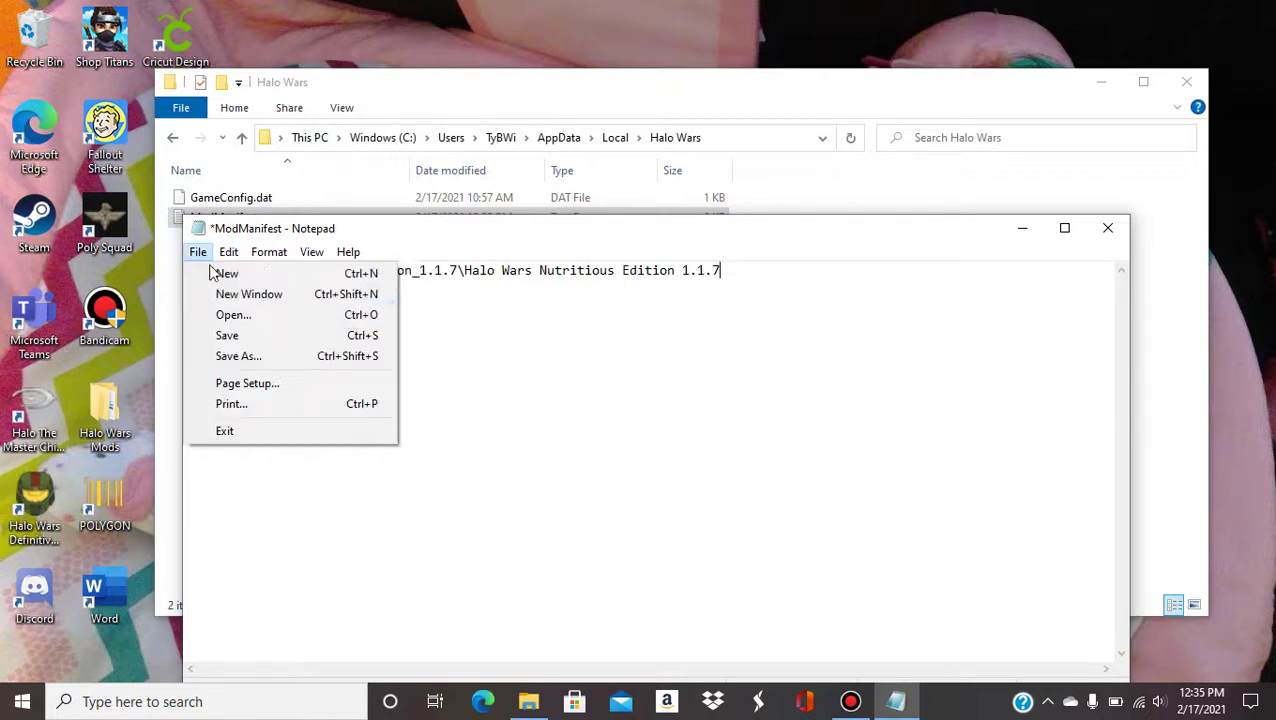
pyautogui.click(222, 333)
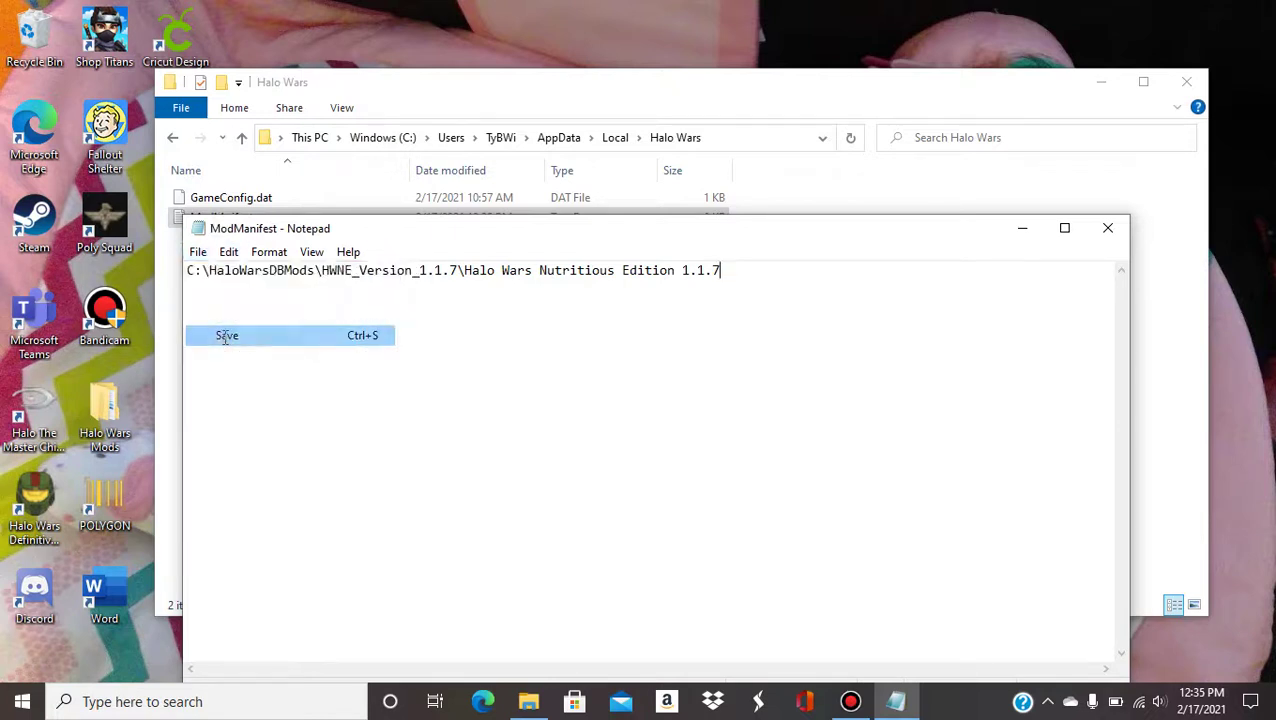
pyautogui.click(1118, 230)
pyautogui.click(1185, 81)
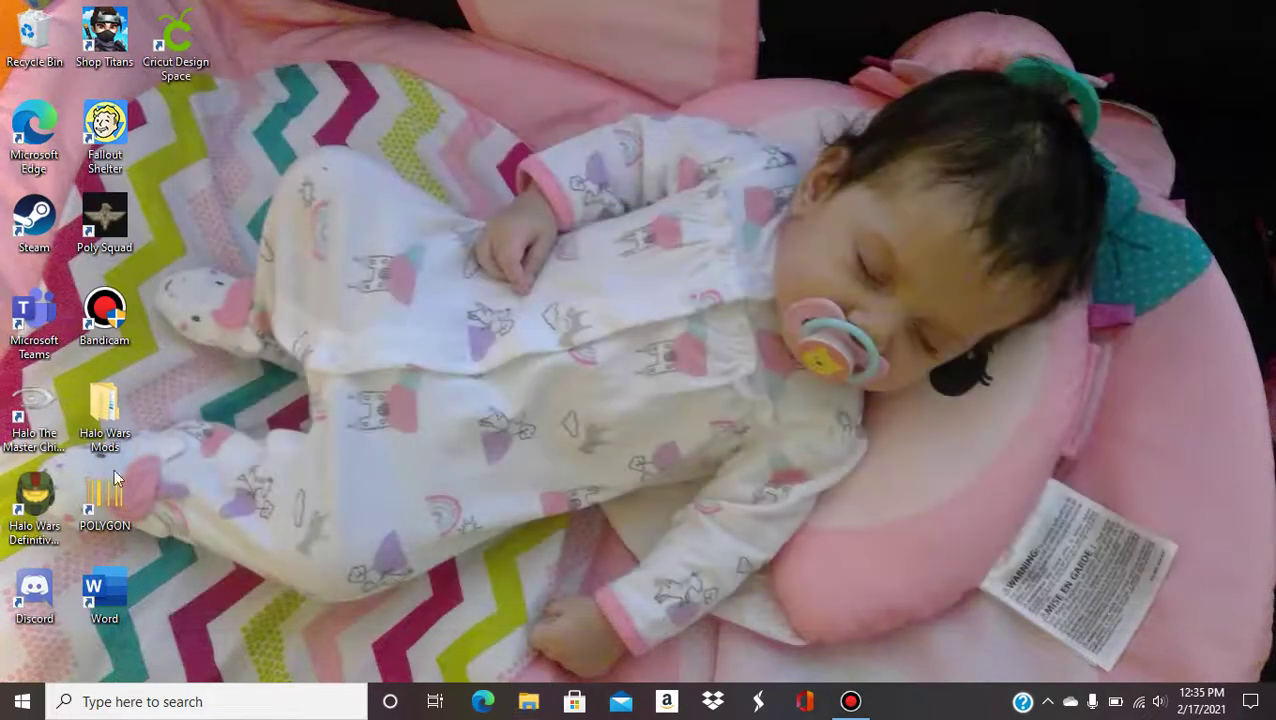
# Step: Launch Halo Wars Definitive Edition, continue past the title screen and open the leader selection for a skirmish
pyautogui.doubleClick(38, 505)
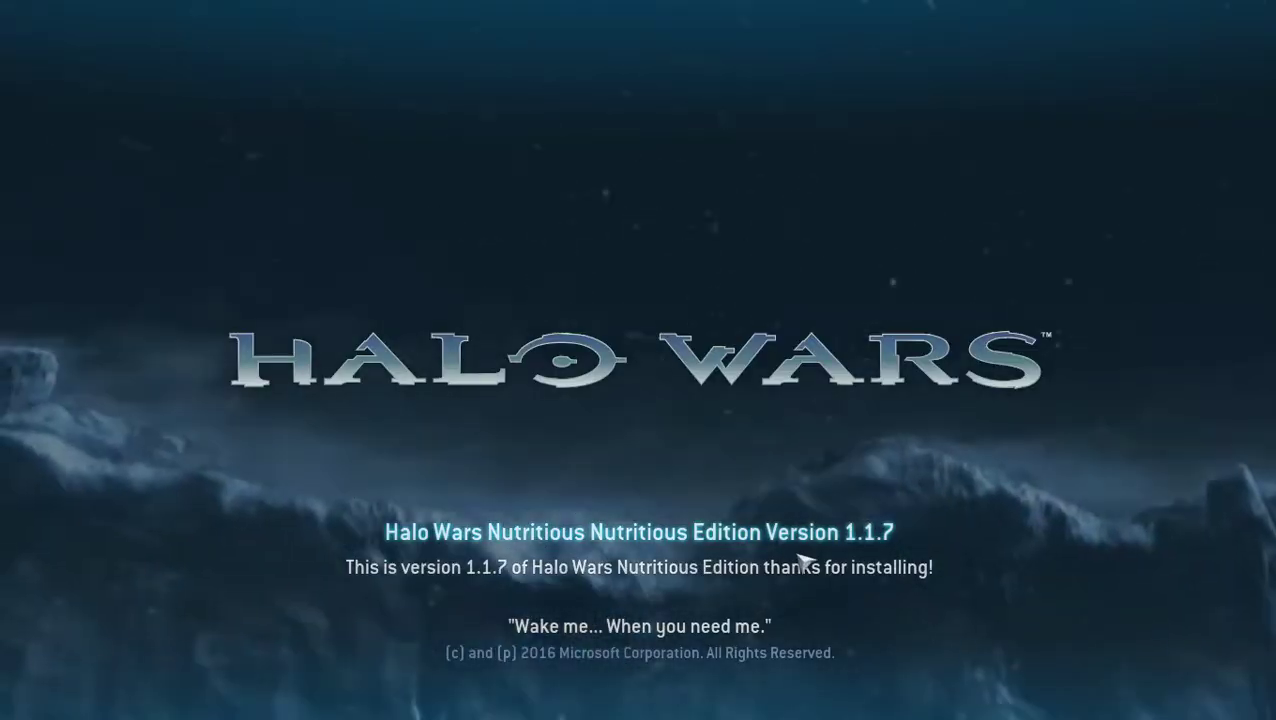
pyautogui.click(610, 565)
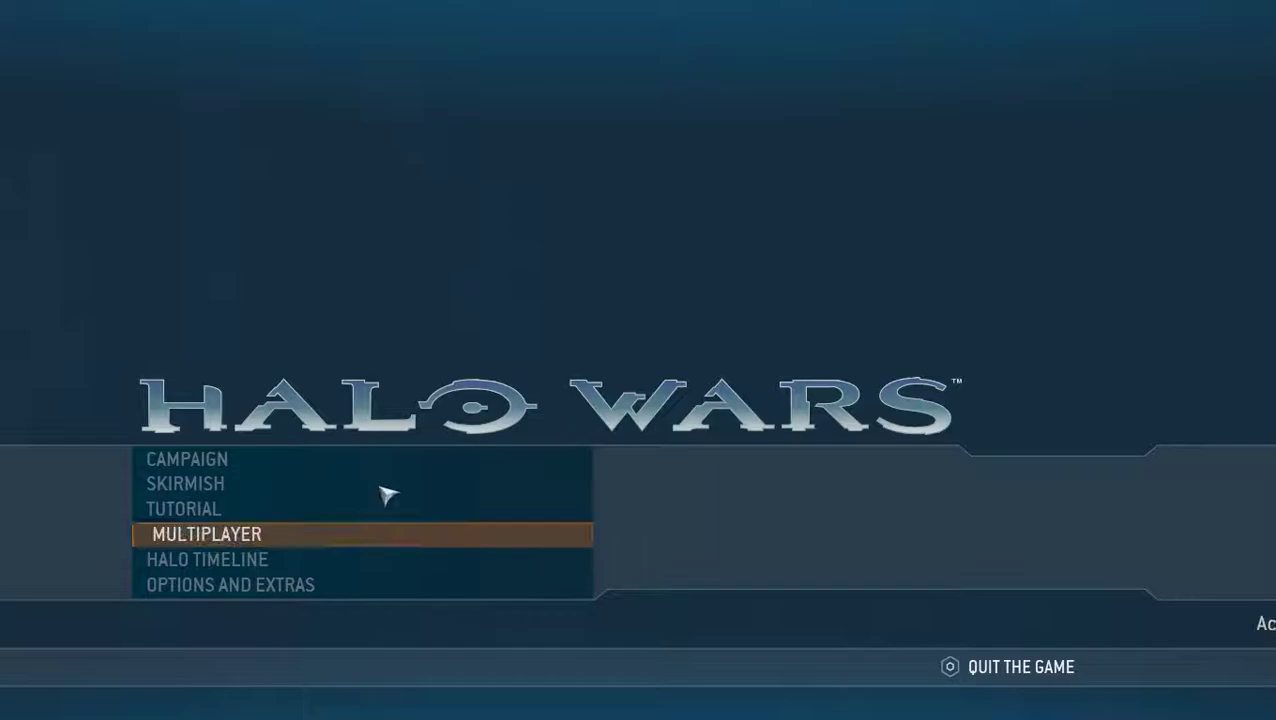
pyautogui.click(390, 487)
pyautogui.click(396, 487)
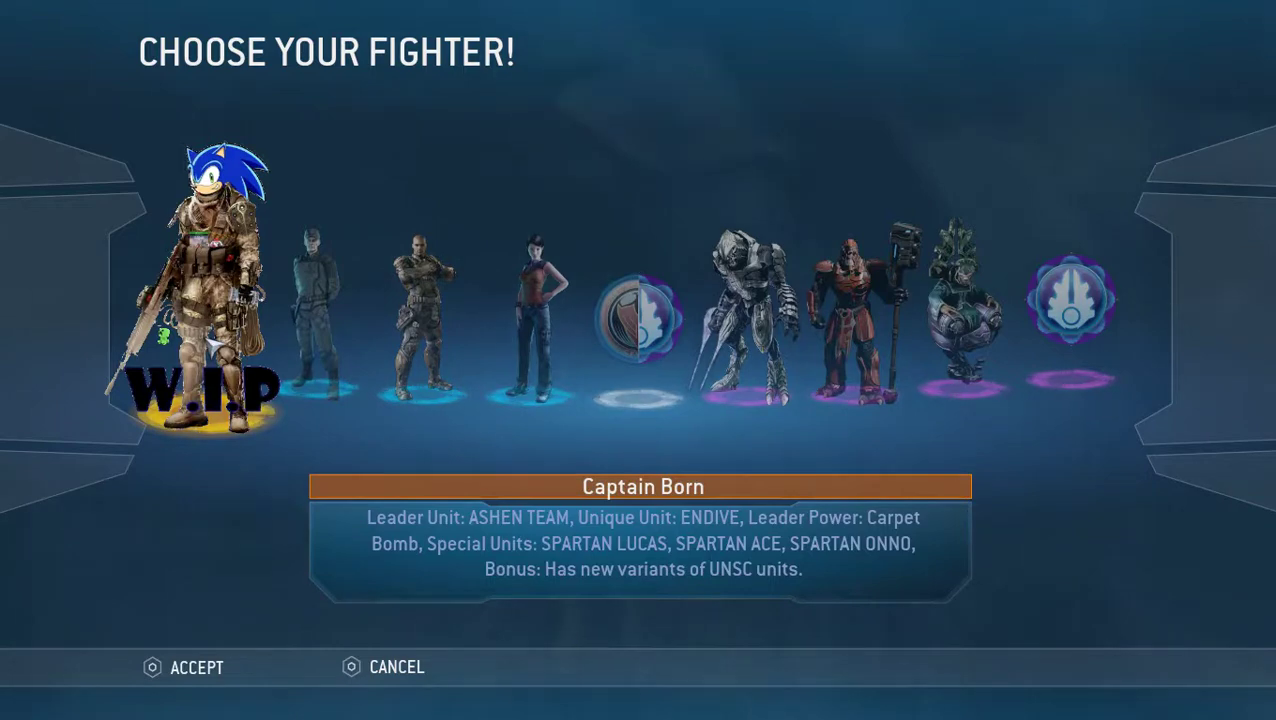
# Step: Browse the modded leader roster and accept Captain Born as the player's leader
pyautogui.click(566, 345)
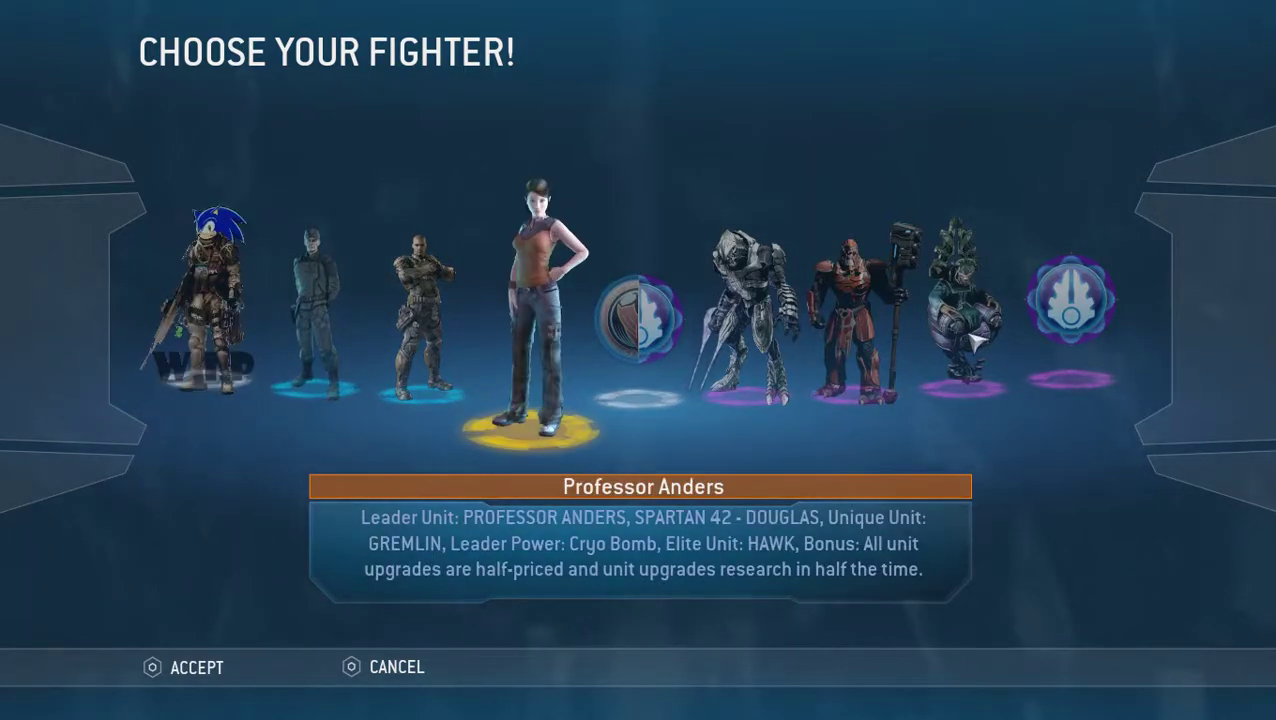
pyautogui.click(960, 300)
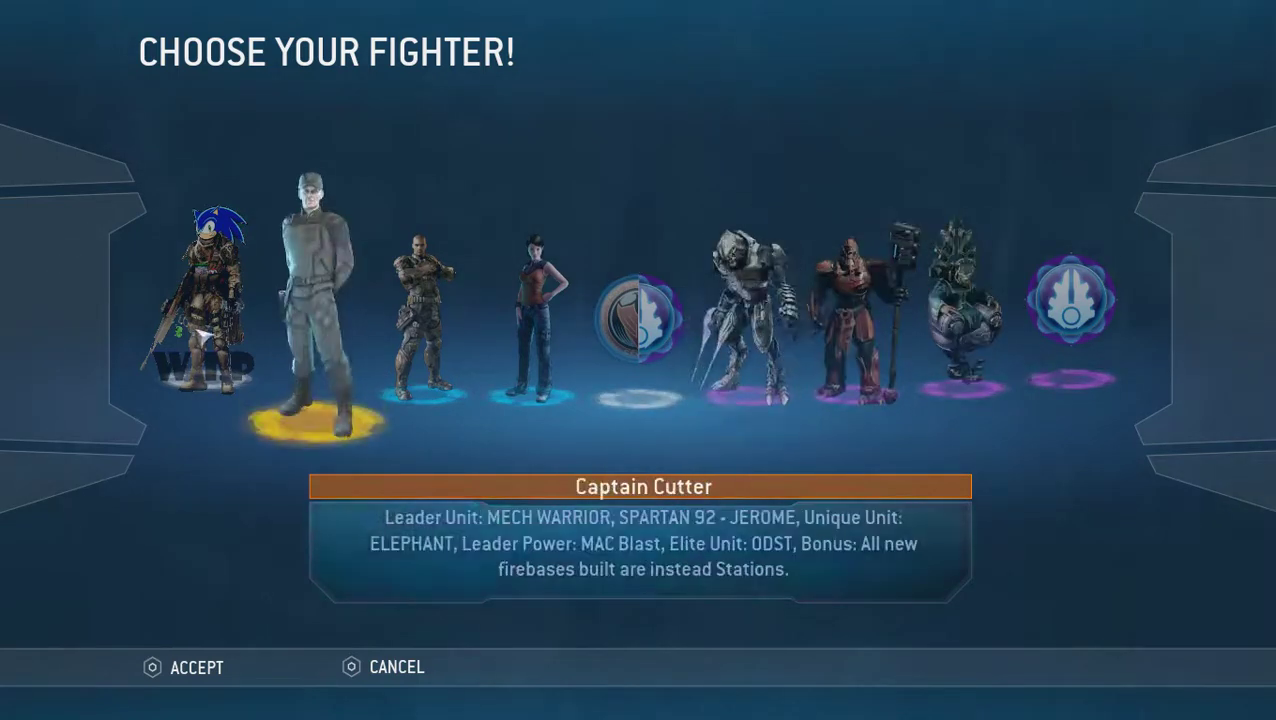
pyautogui.click(224, 671)
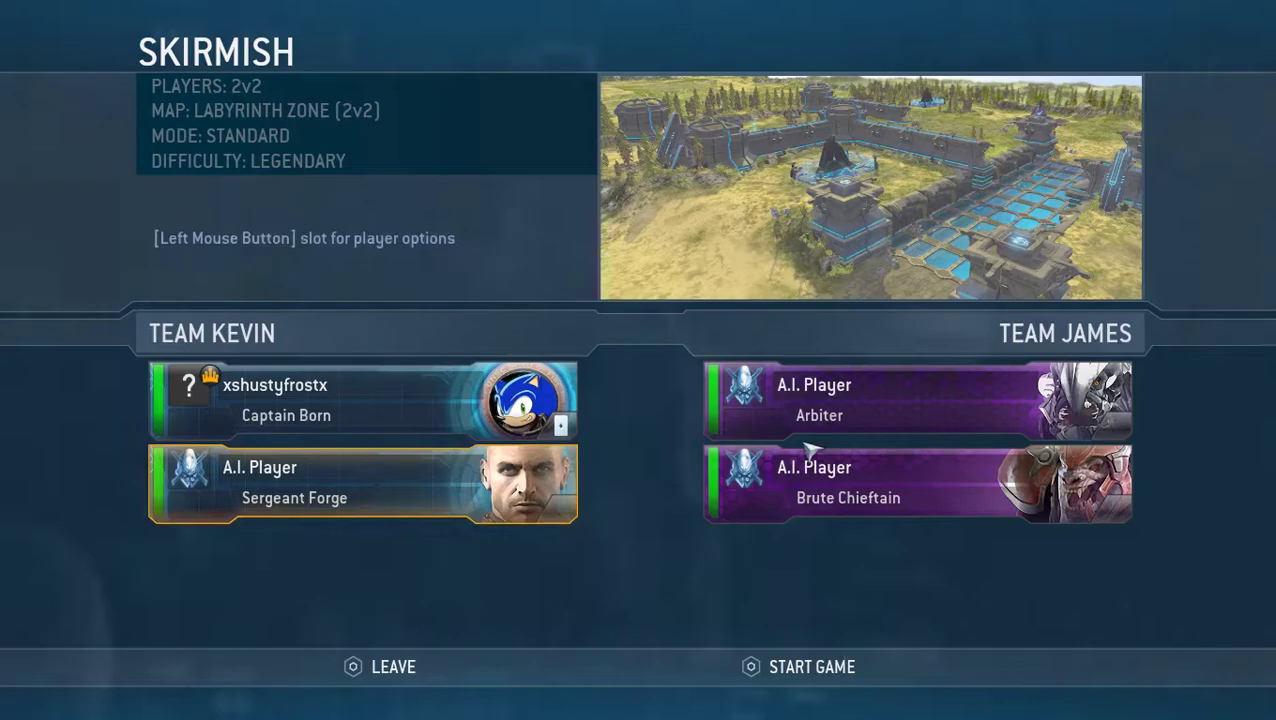
# Step: Check the Arbiter A.I. player's slot options without changing them and start the 2v2 skirmish on Labyrinth Zone
pyautogui.click(818, 410)
pyautogui.press('Escape')
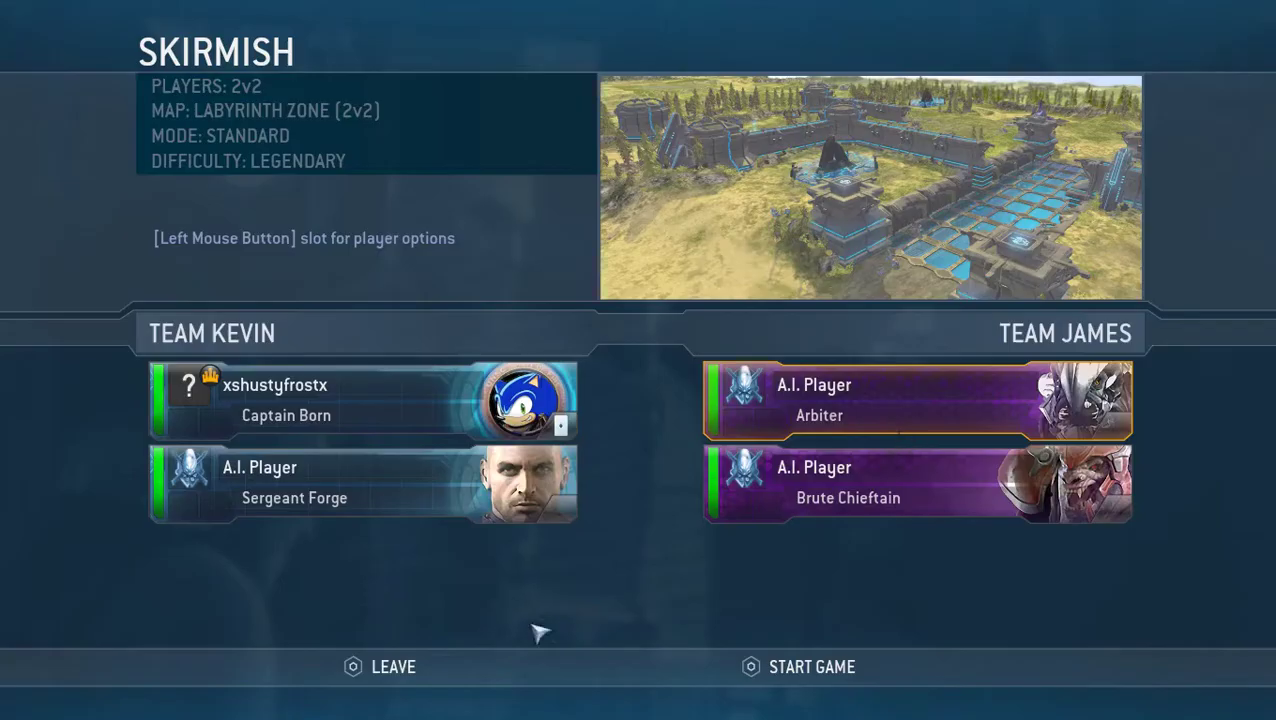
pyautogui.click(801, 662)
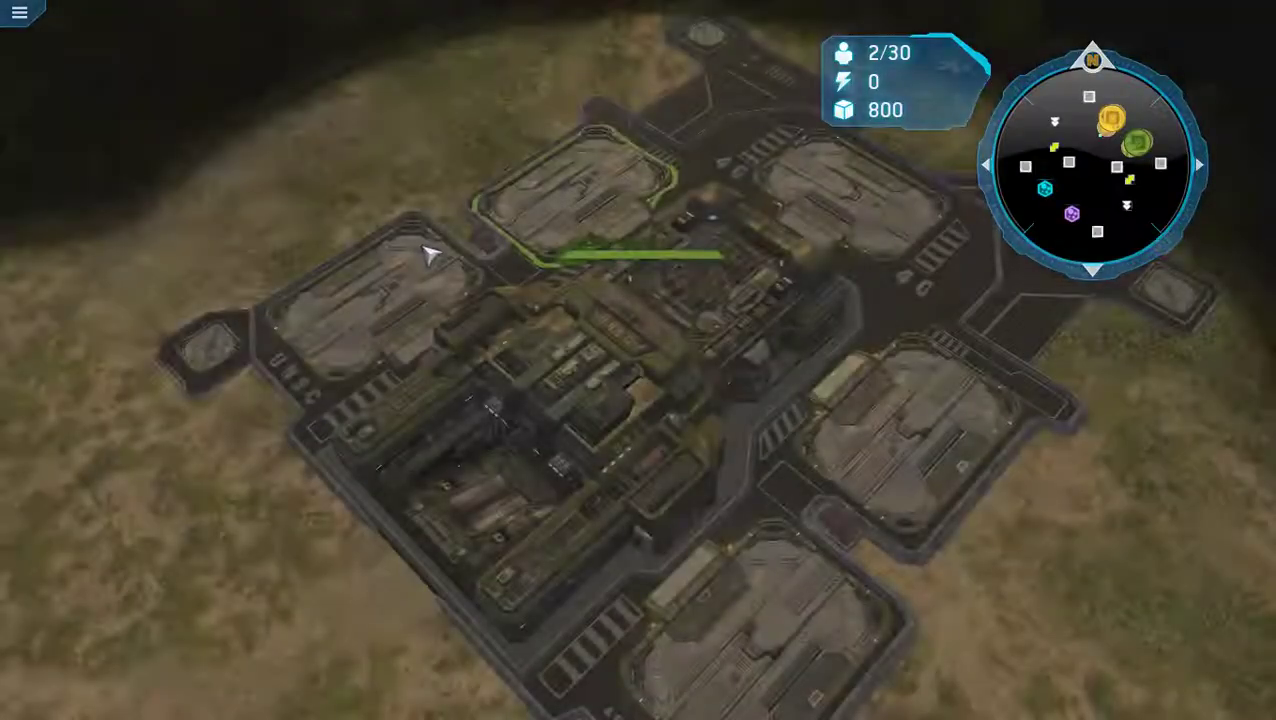
# Step: Build a Spartan Barracks, a Supply Pad and a third building on the base's empty building sites
pyautogui.click(427, 250)
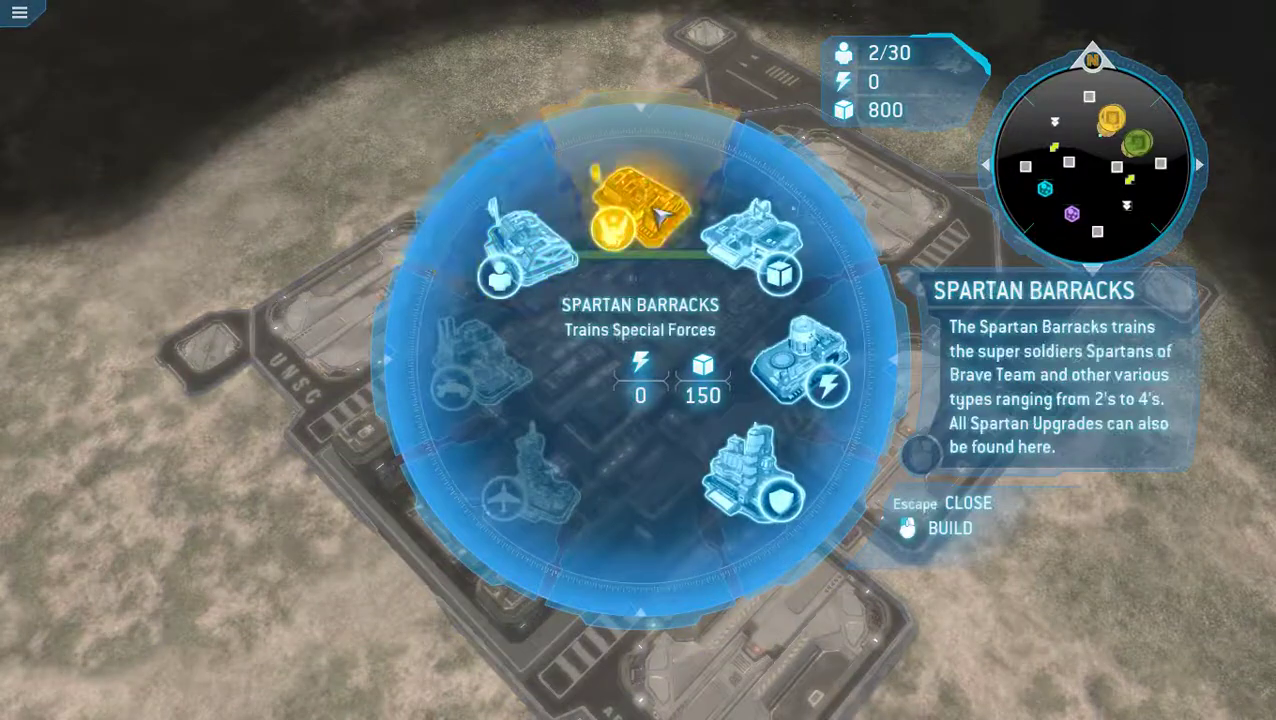
pyautogui.click(640, 215)
pyautogui.click(620, 207)
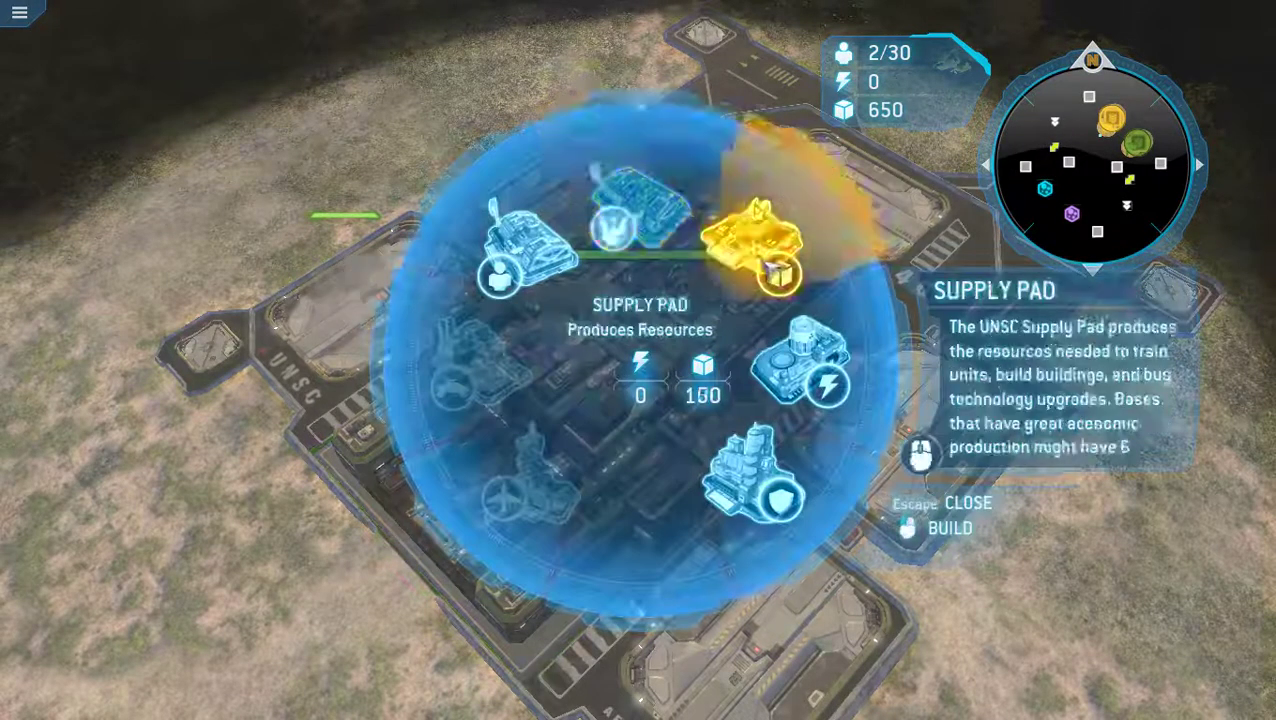
pyautogui.click(765, 262)
pyautogui.click(390, 290)
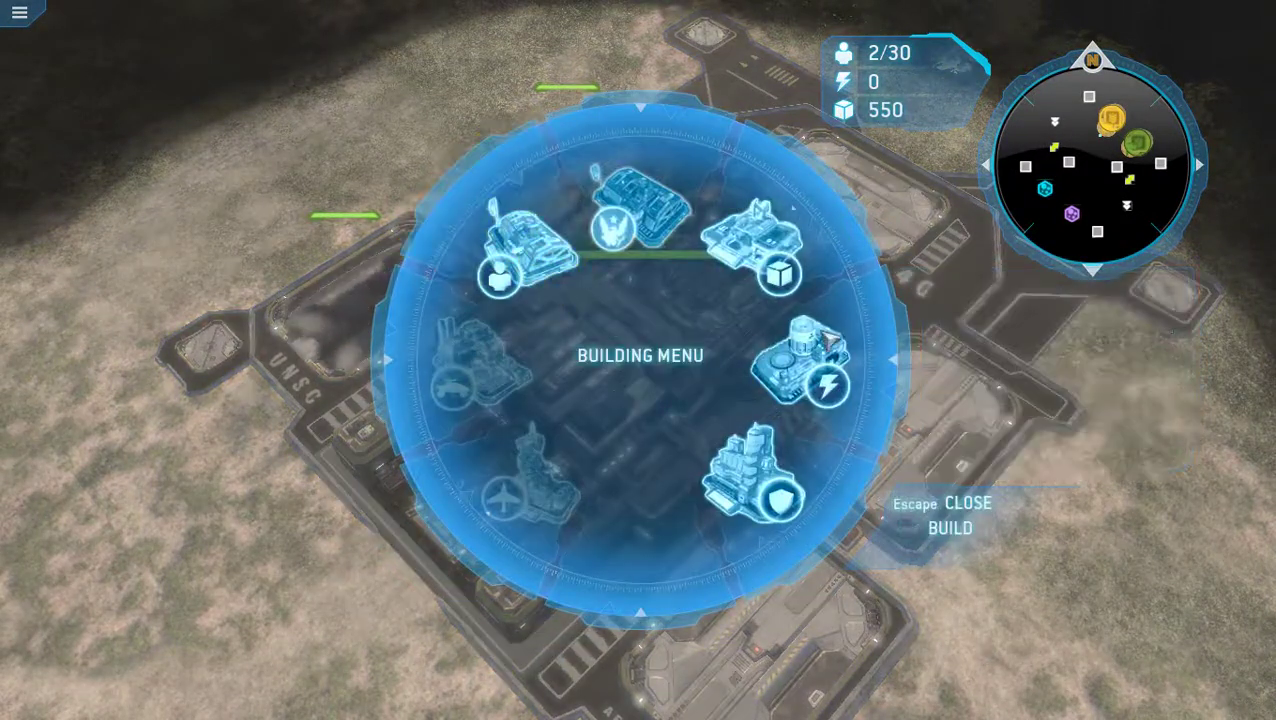
pyautogui.click(468, 256)
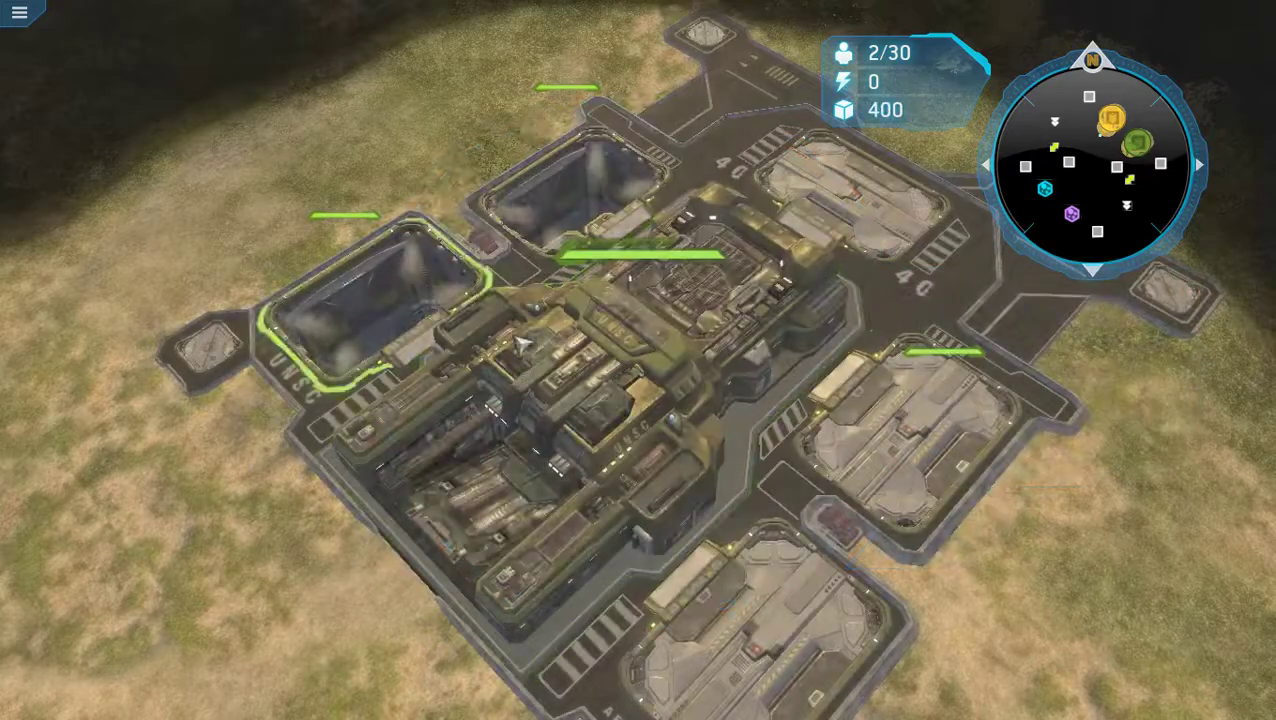
# Step: Train one Sliverback scout from the main base building
pyautogui.click(690, 300)
pyautogui.click(748, 254)
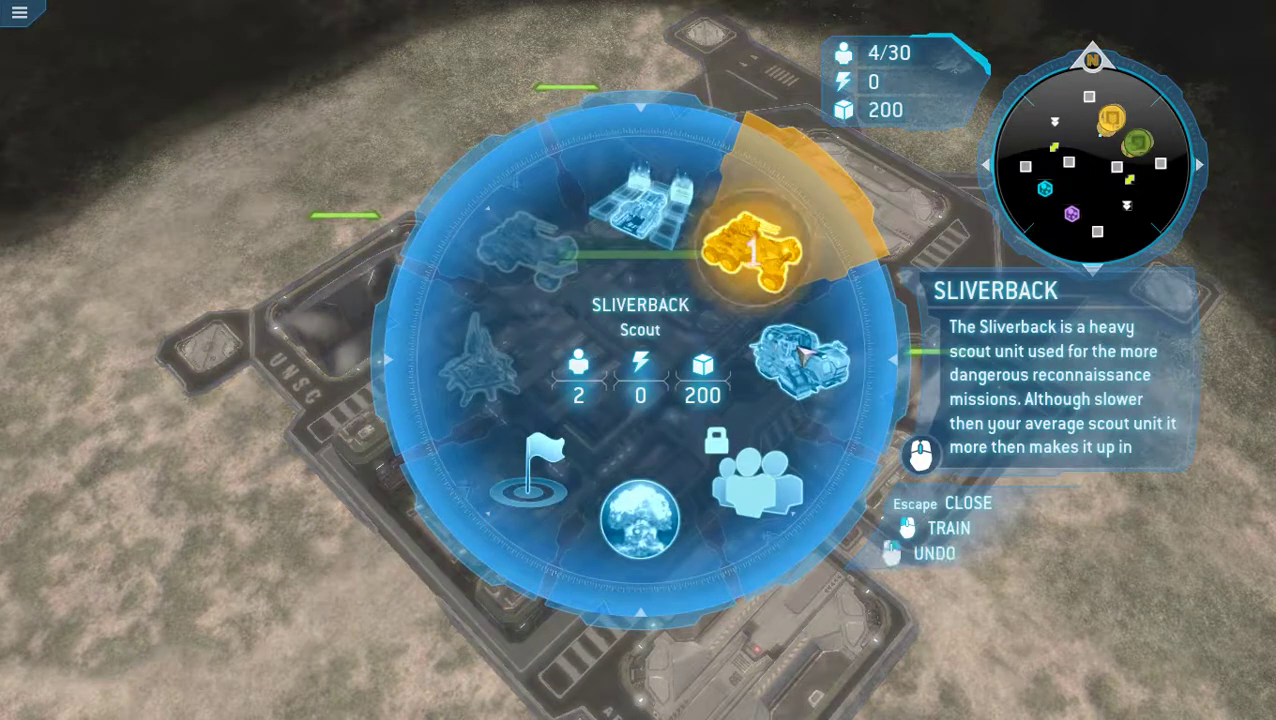
pyautogui.press('Escape')
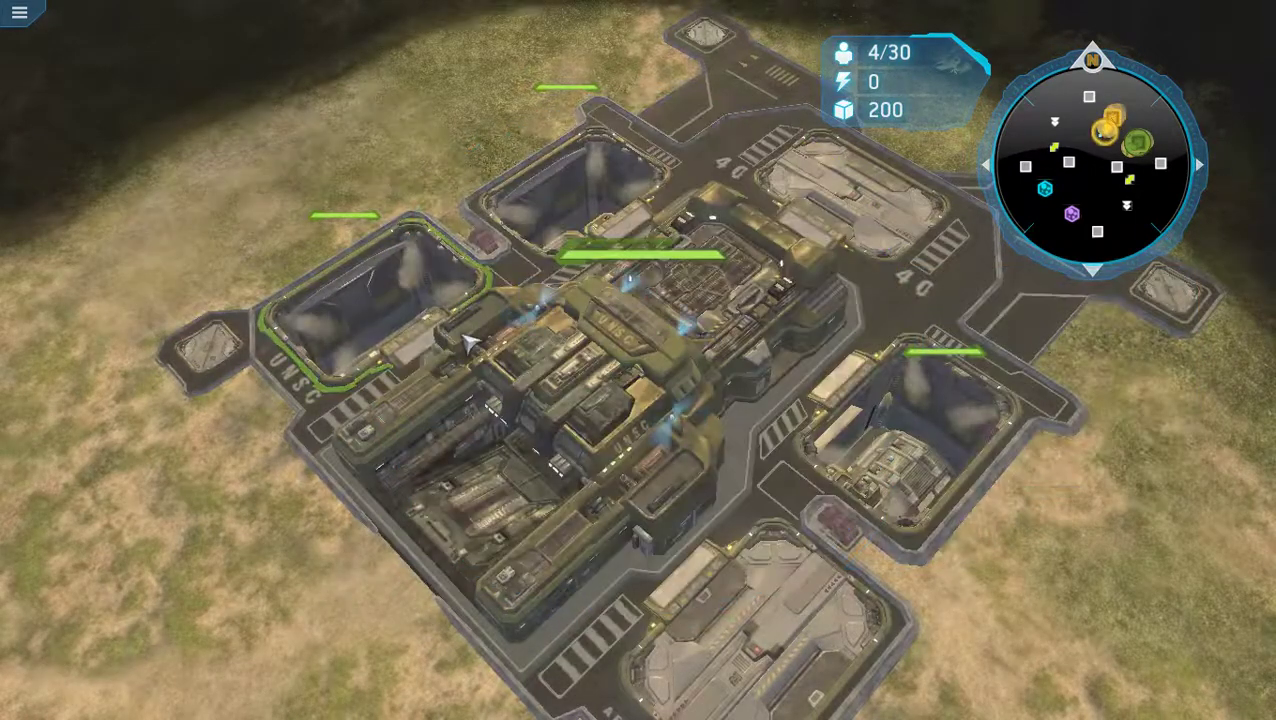
# Step: Select the Sliverback scout beside the base and inspect both the unit and the buildings under construction
pyautogui.press('a')
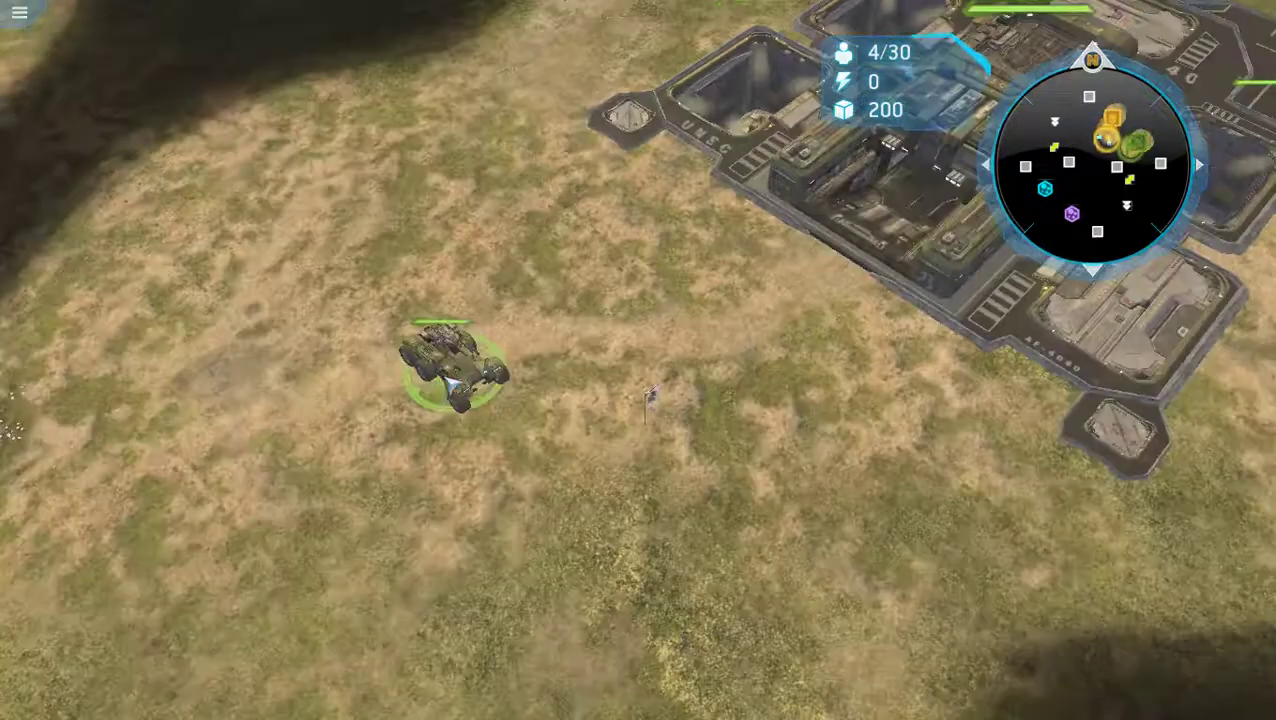
pyautogui.click(452, 383)
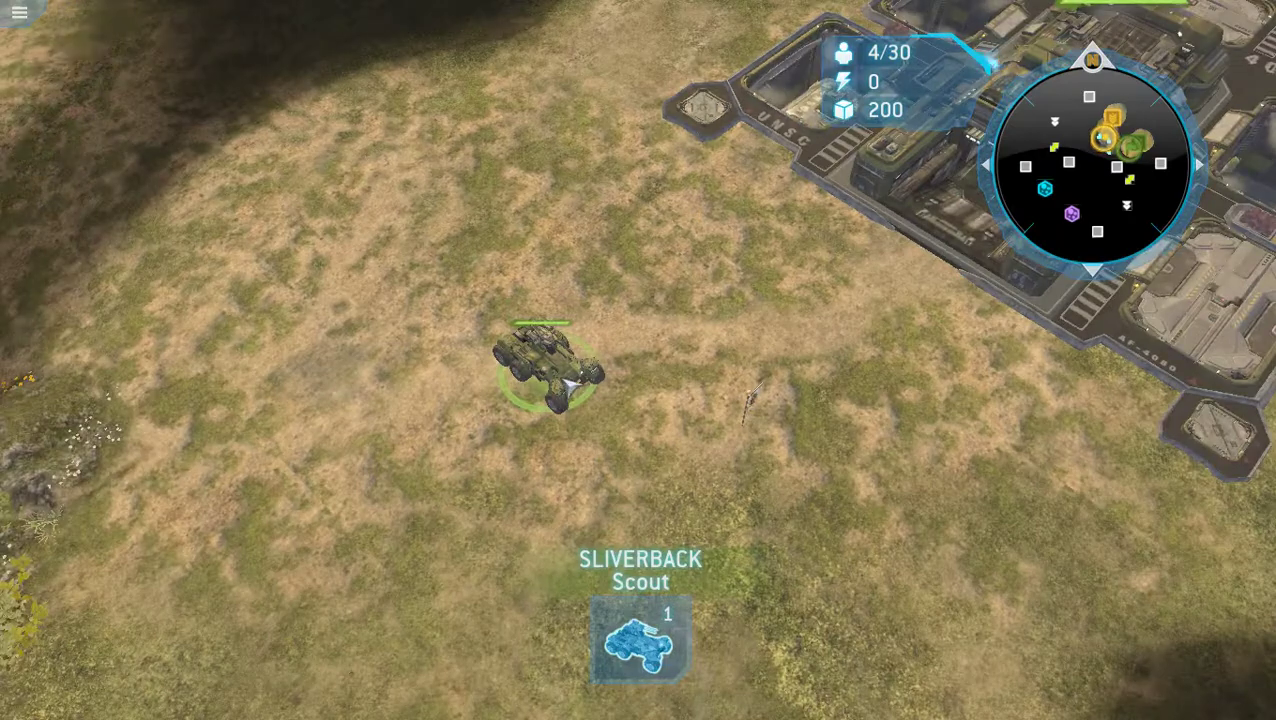
pyautogui.press('h')
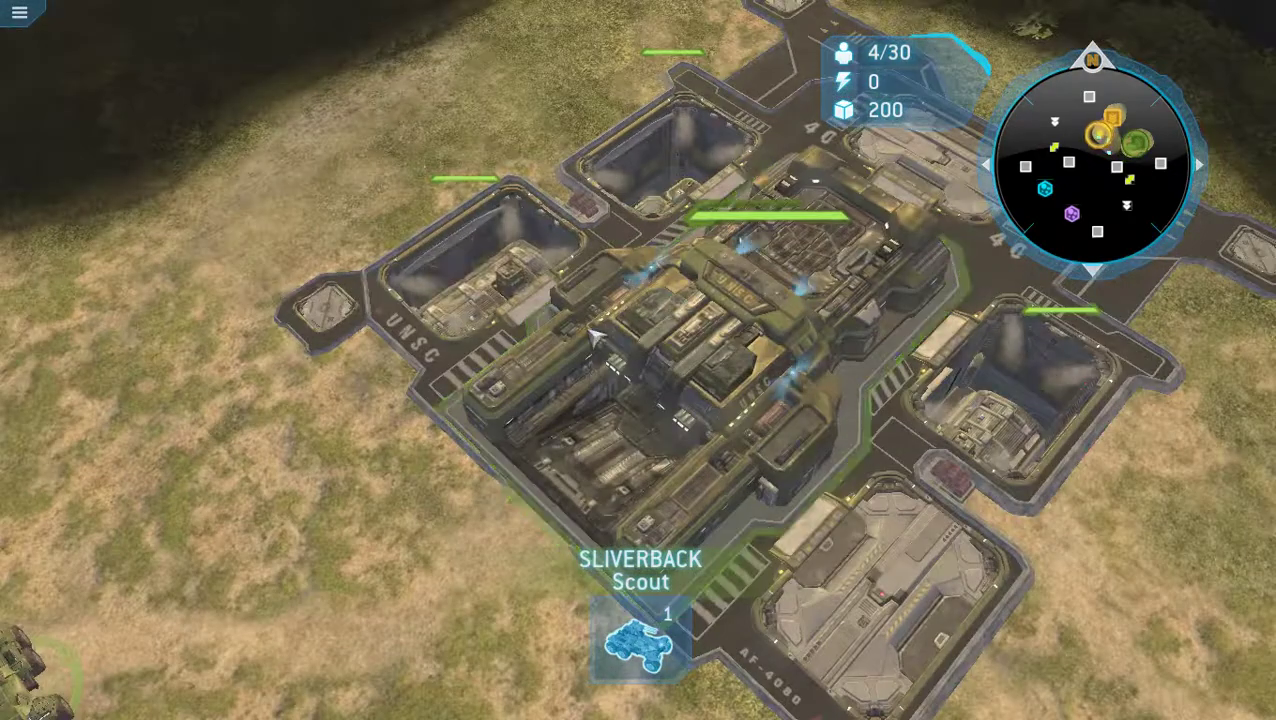
pyautogui.press('space')
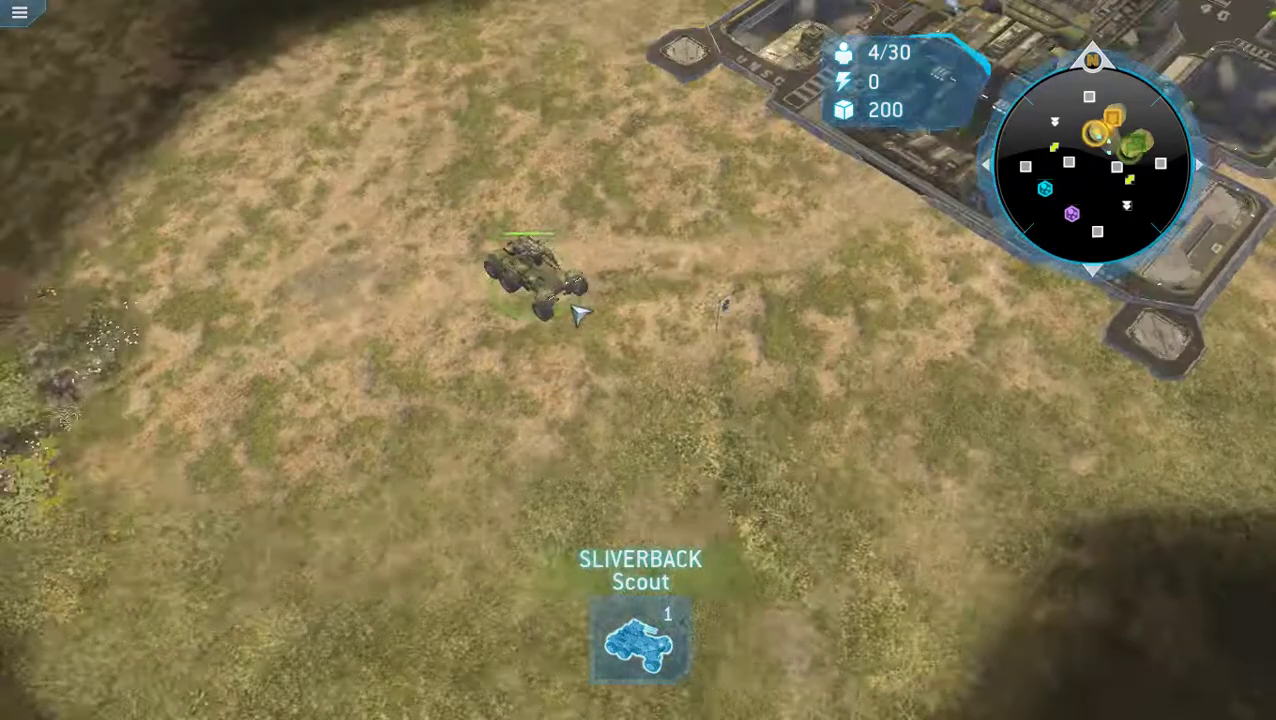
pyautogui.press('h')
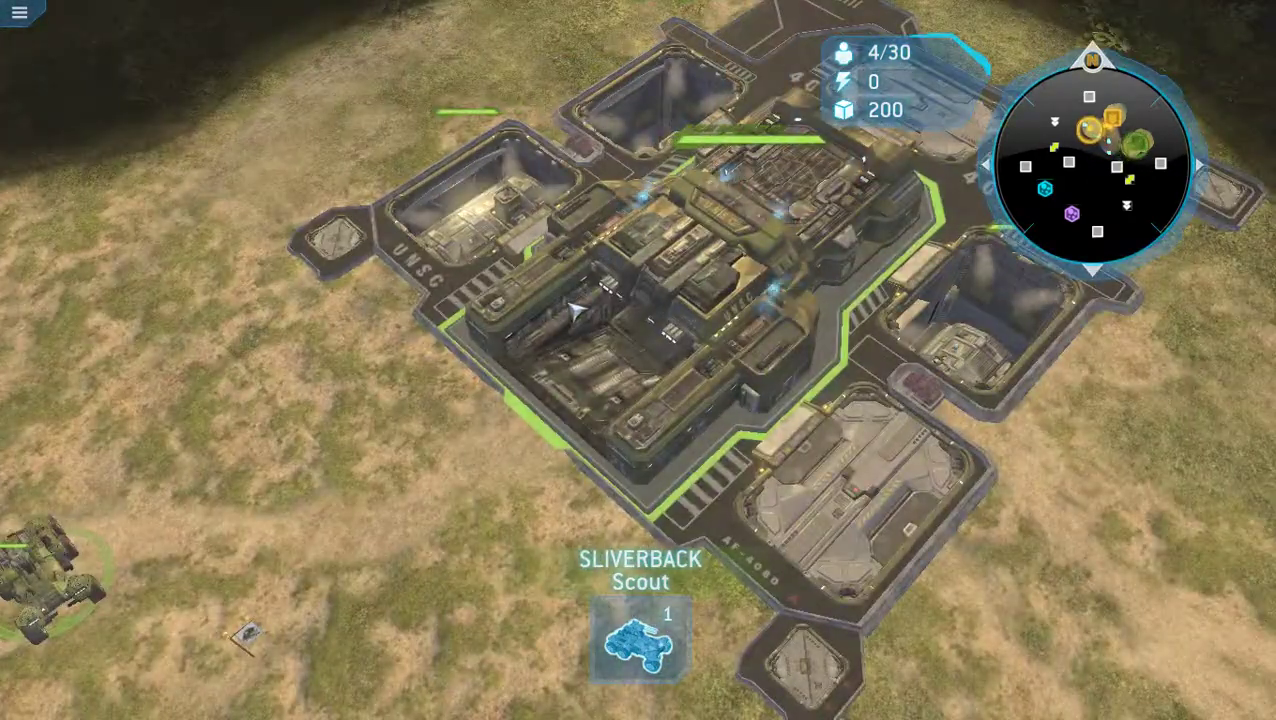
# Step: Resign from the skirmish and quit the match to return to the main menu
pyautogui.press('Escape')
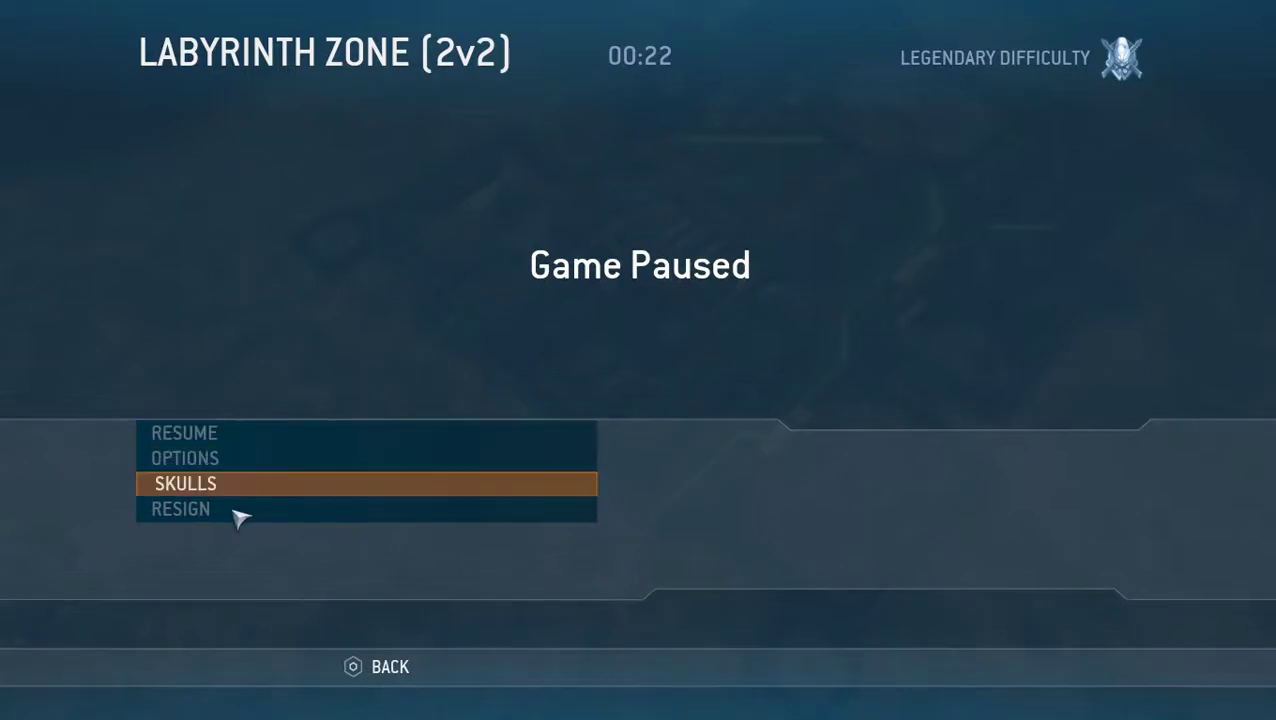
pyautogui.click(246, 511)
pyautogui.click(385, 420)
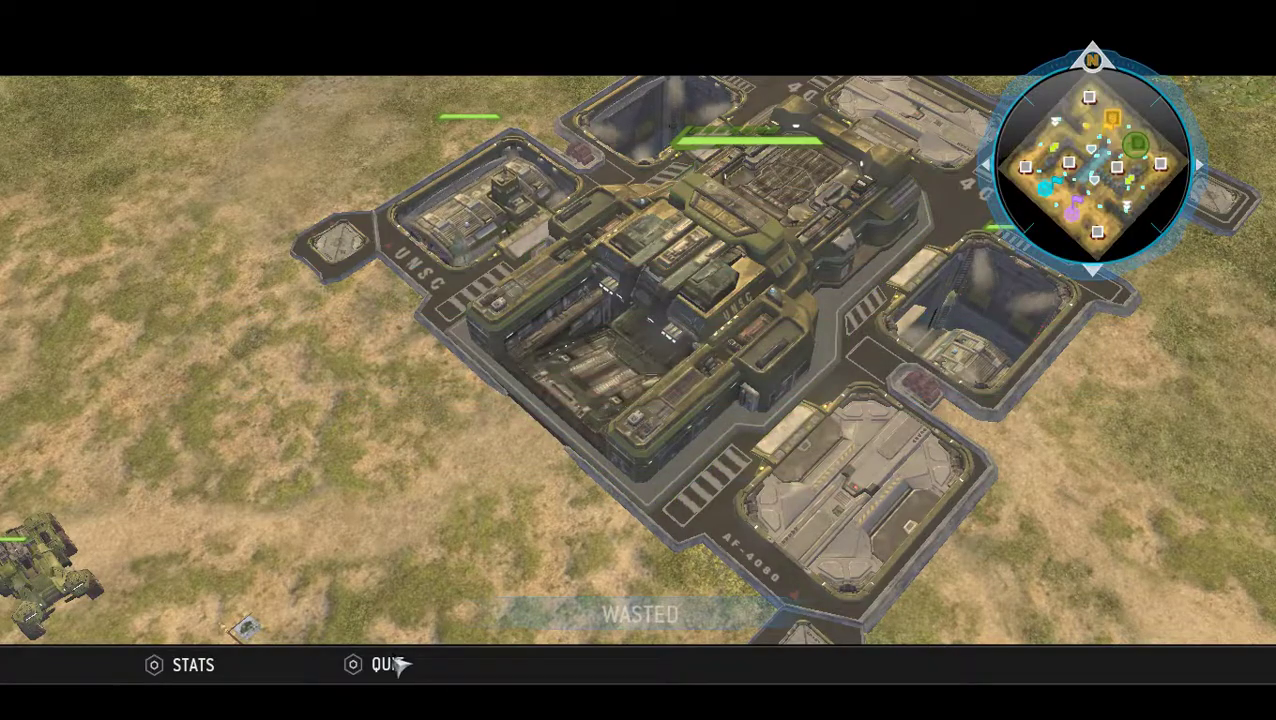
pyautogui.click(400, 664)
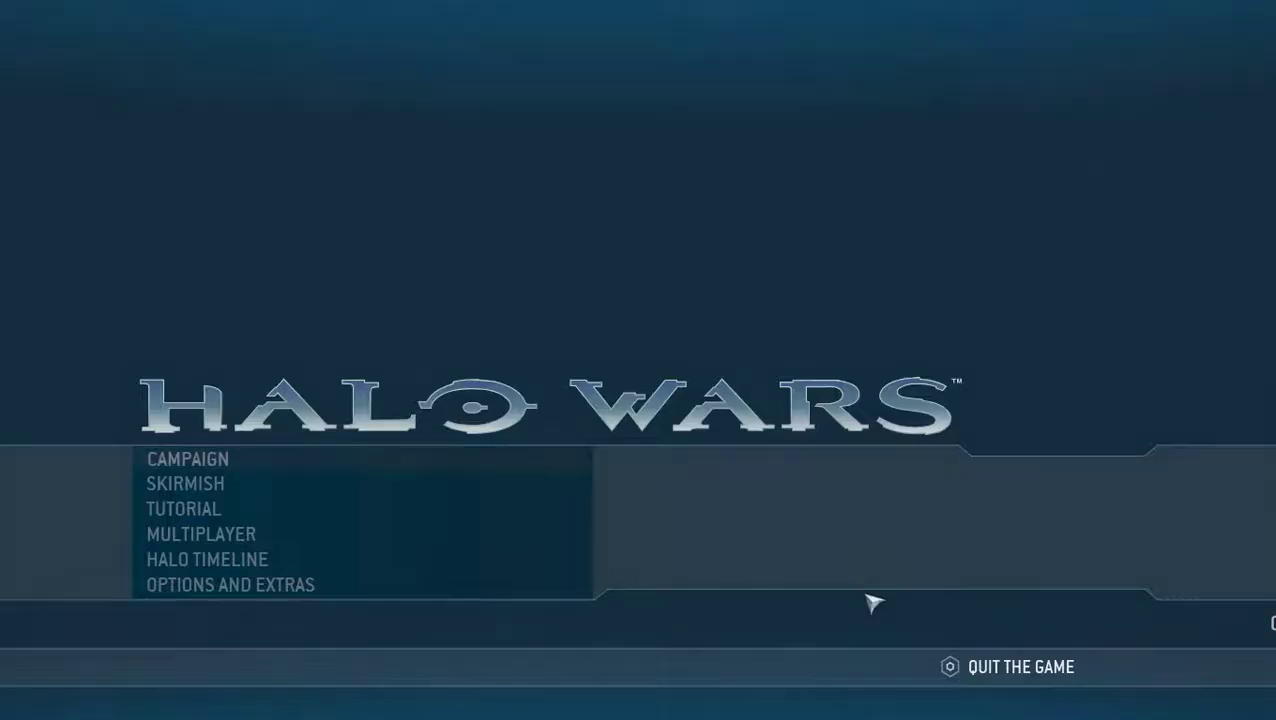